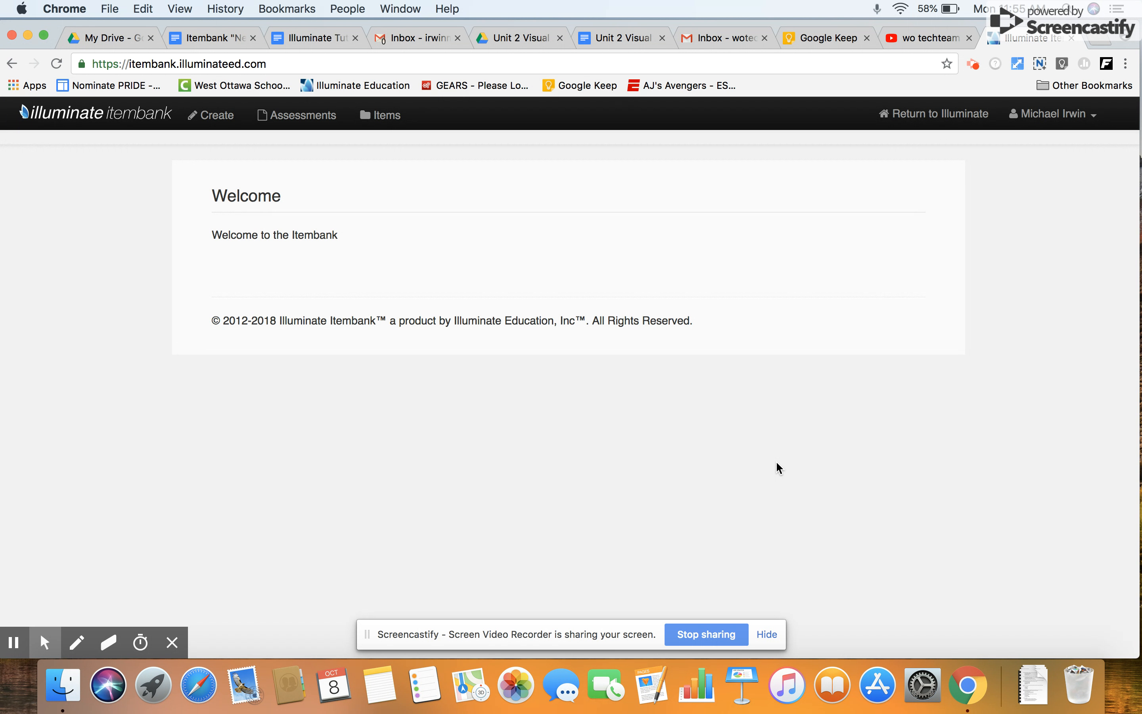
Start creating a new test question using the Item content type.
{"action": "left_click", "coordinate": [213, 118]}
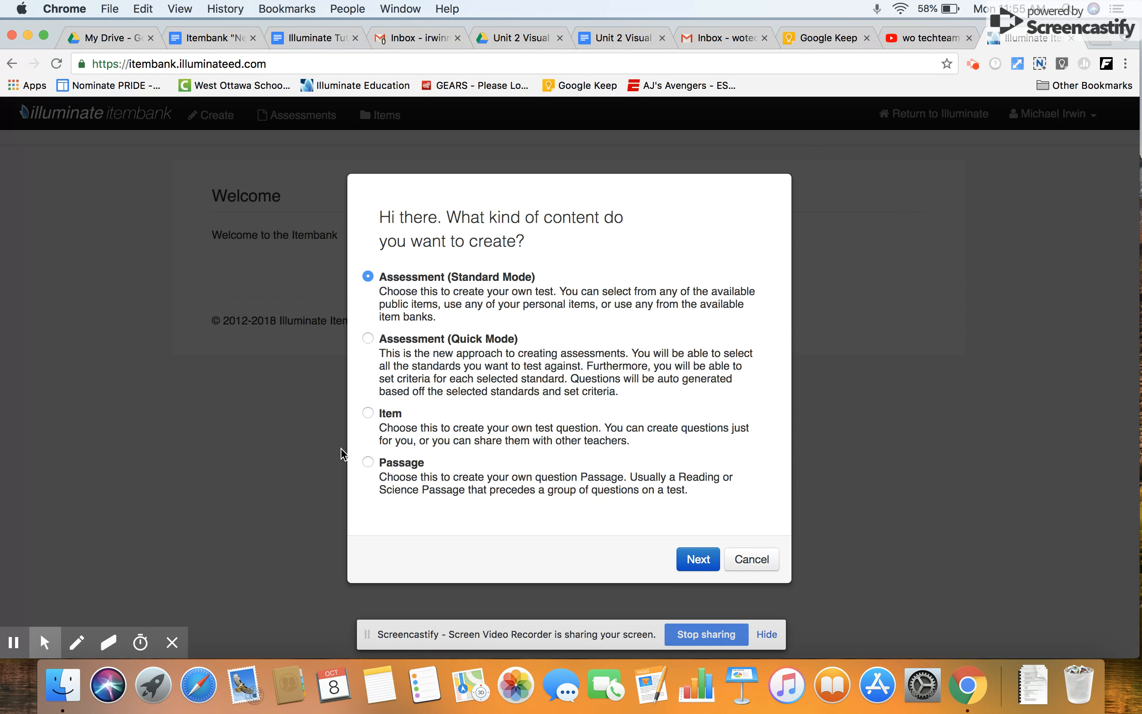
{"action": "left_click", "coordinate": [368, 413]}
{"action": "left_click", "coordinate": [693, 557]}
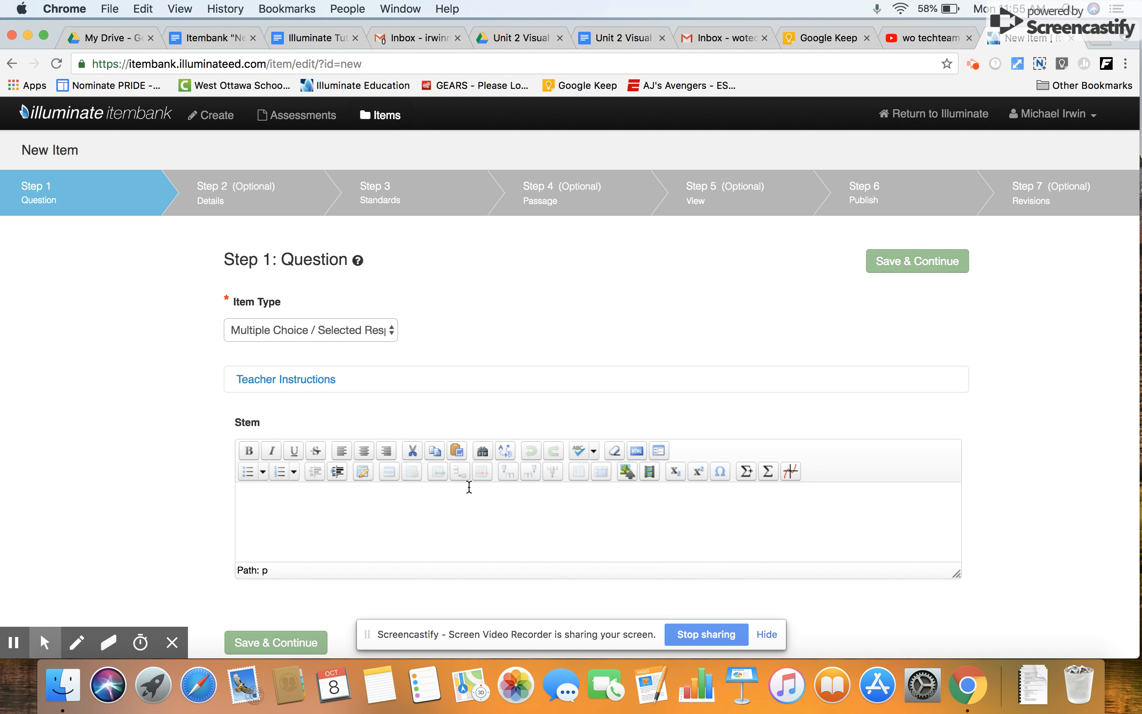
Fill the stem with "According to the chart, which empire lasted the longest?" from the Unit 2 answer key document and save the question.
{"action": "left_click", "coordinate": [597, 40]}
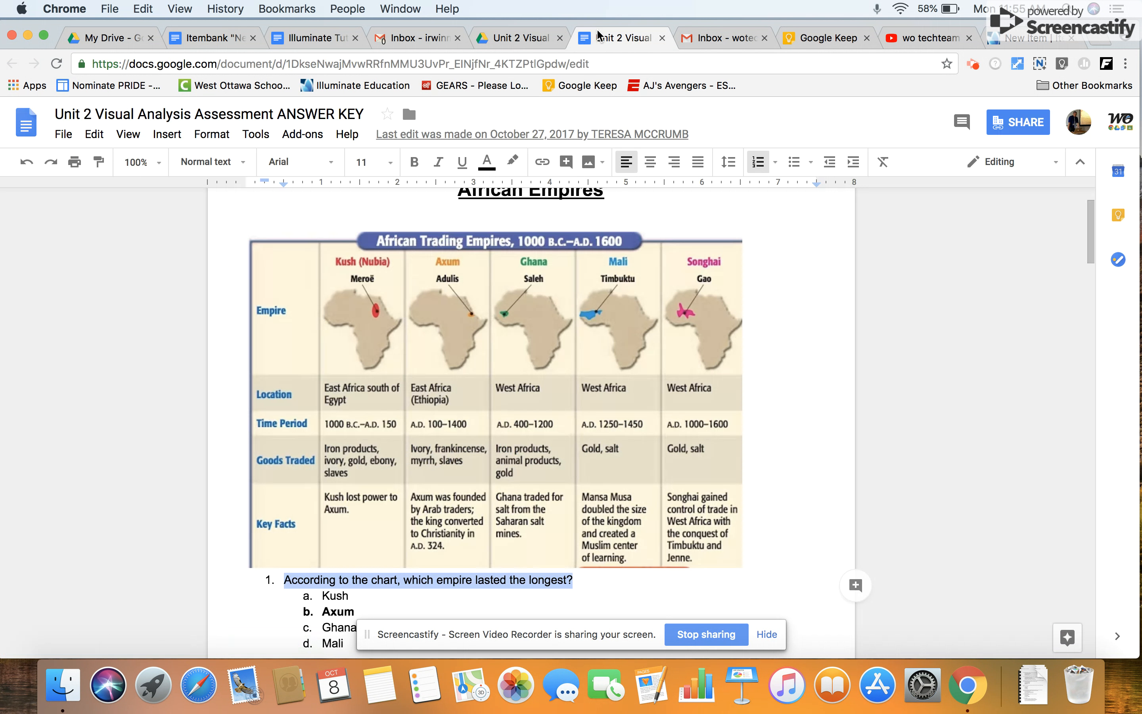
{"action": "scroll", "coordinate": [377, 399], "scroll_direction": "down", "scroll_amount": 5}
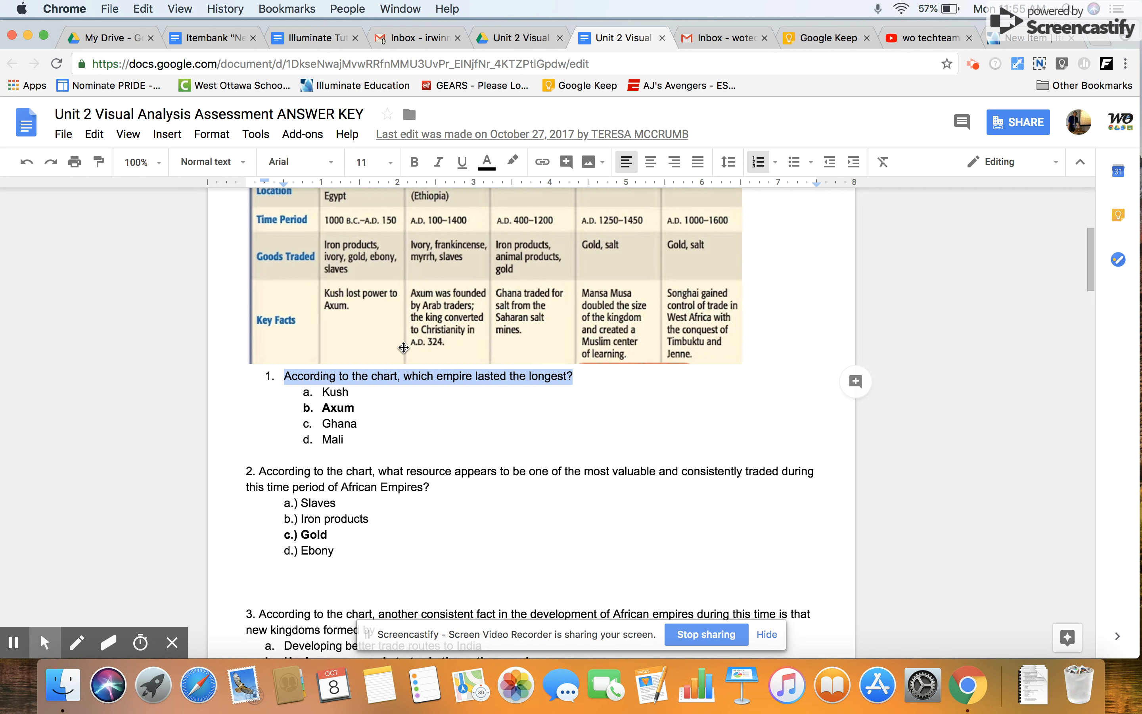
{"action": "left_click", "coordinate": [1030, 42]}
{"action": "left_click", "coordinate": [318, 497]}
{"action": "type", "text": "According to the chart, which empire lasted the longest?"}
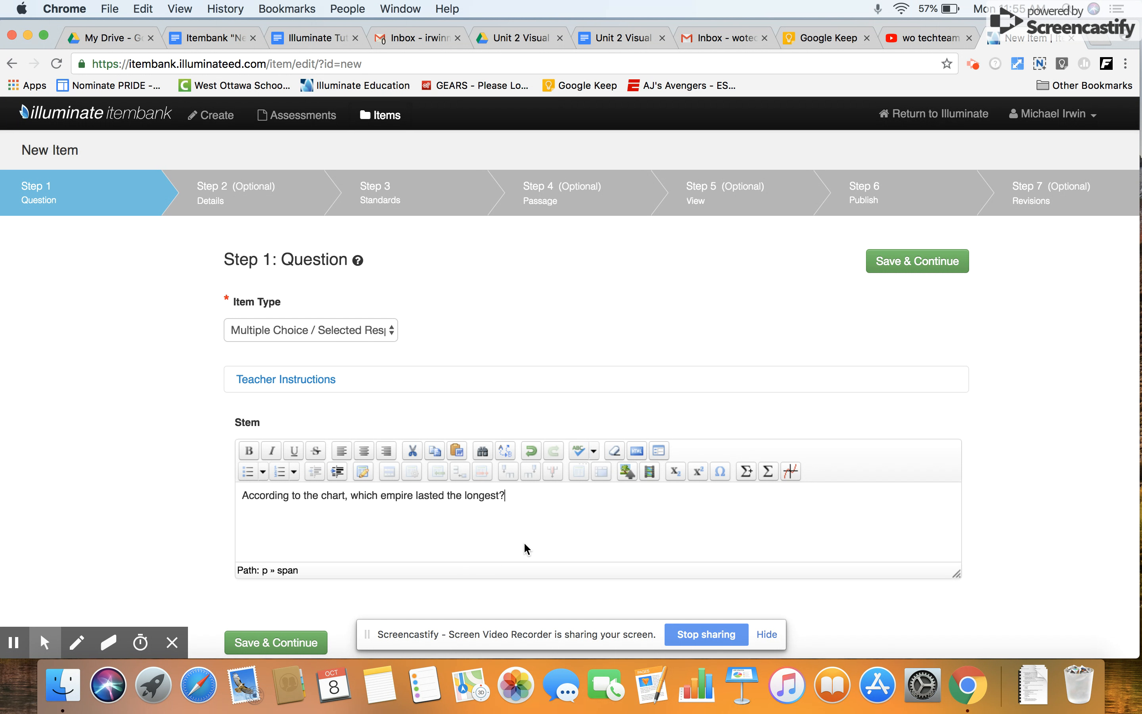
{"action": "scroll", "coordinate": [524, 543], "scroll_direction": "down", "scroll_amount": 1}
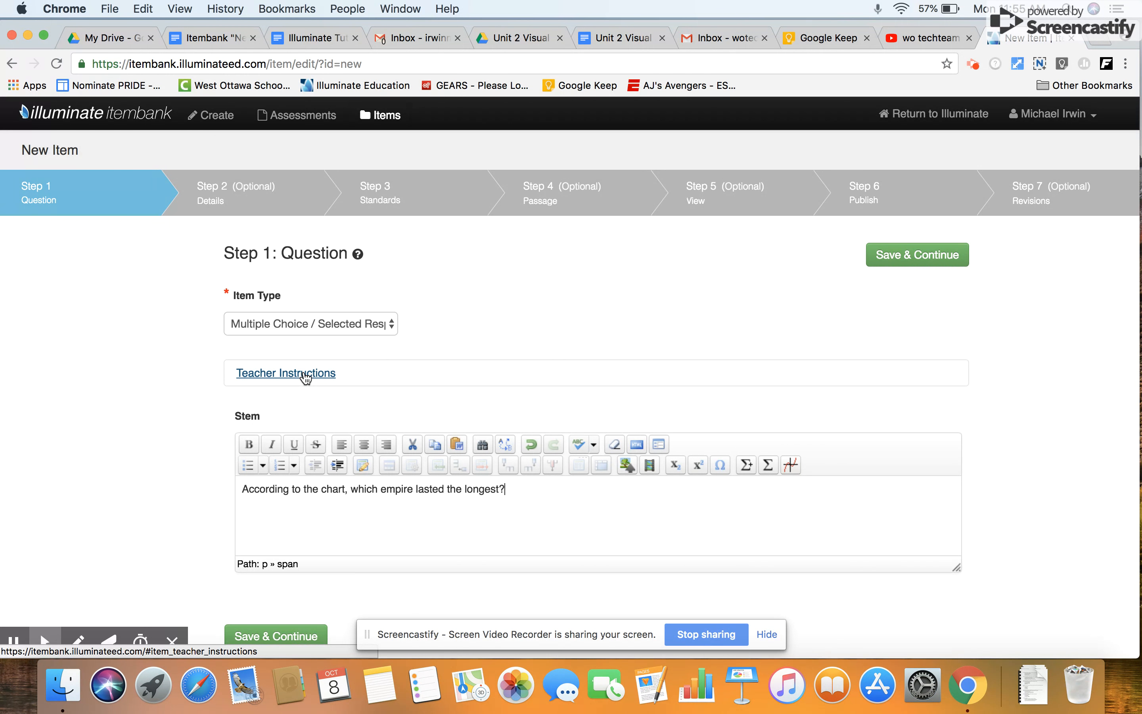
{"action": "left_click", "coordinate": [914, 259]}
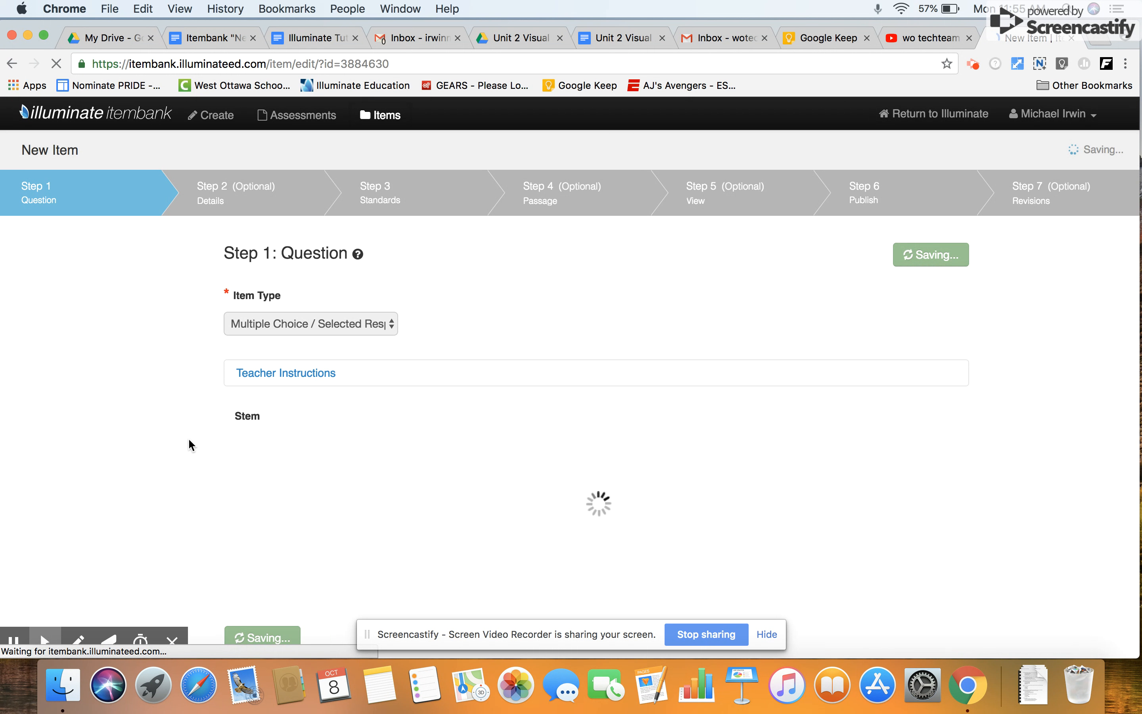
Enter "Kush" as answer choice A and "Axum" as choice B, marking B as the correct answer.
{"action": "scroll", "coordinate": [187, 438], "scroll_direction": "down", "scroll_amount": 10}
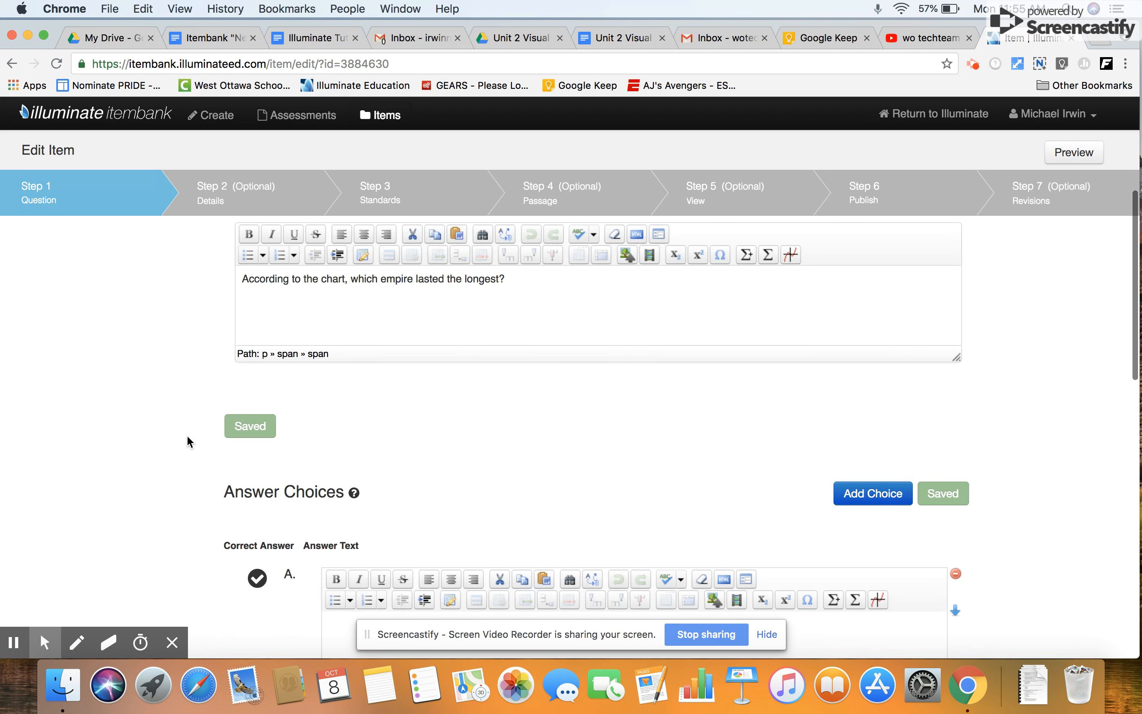
{"action": "scroll", "coordinate": [187, 437], "scroll_direction": "up", "scroll_amount": 1}
{"action": "scroll", "coordinate": [187, 437], "scroll_direction": "down", "scroll_amount": 7}
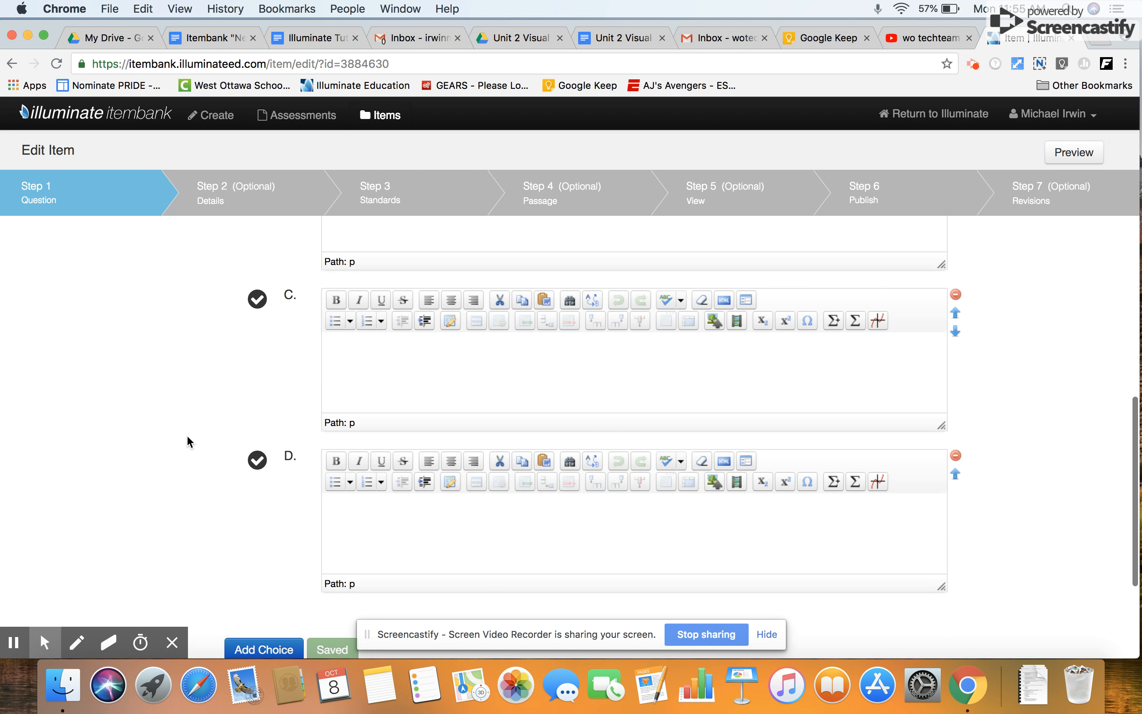
{"action": "scroll", "coordinate": [187, 437], "scroll_direction": "up", "scroll_amount": 8}
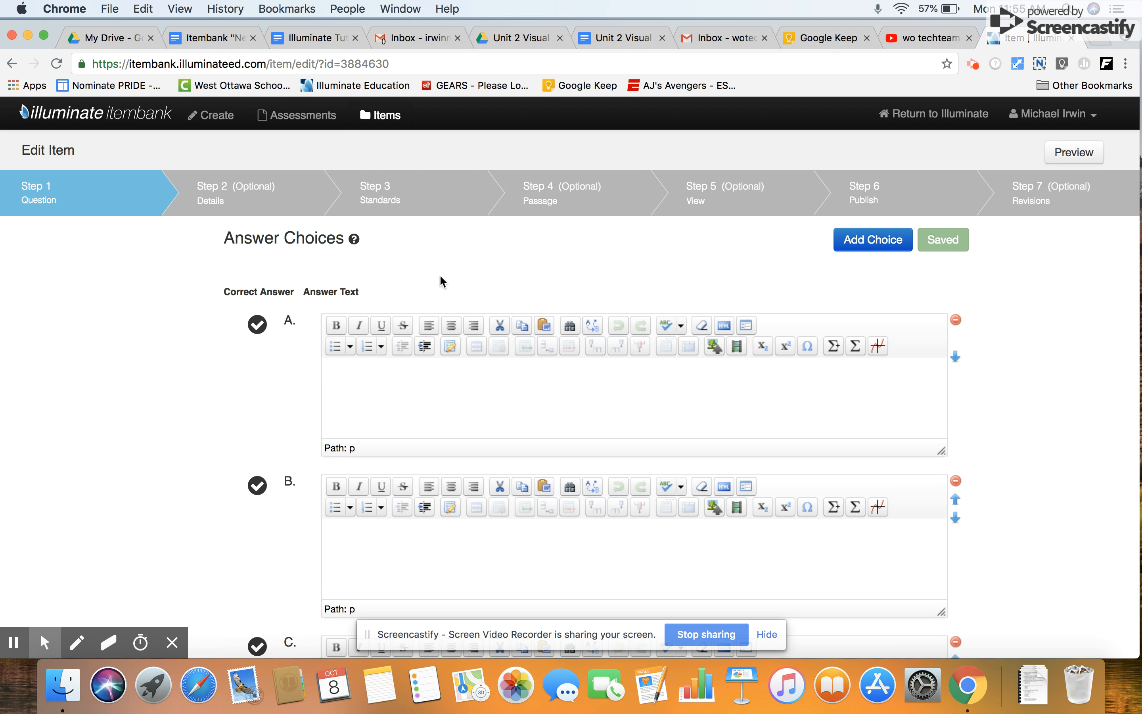
{"action": "left_click", "coordinate": [622, 38]}
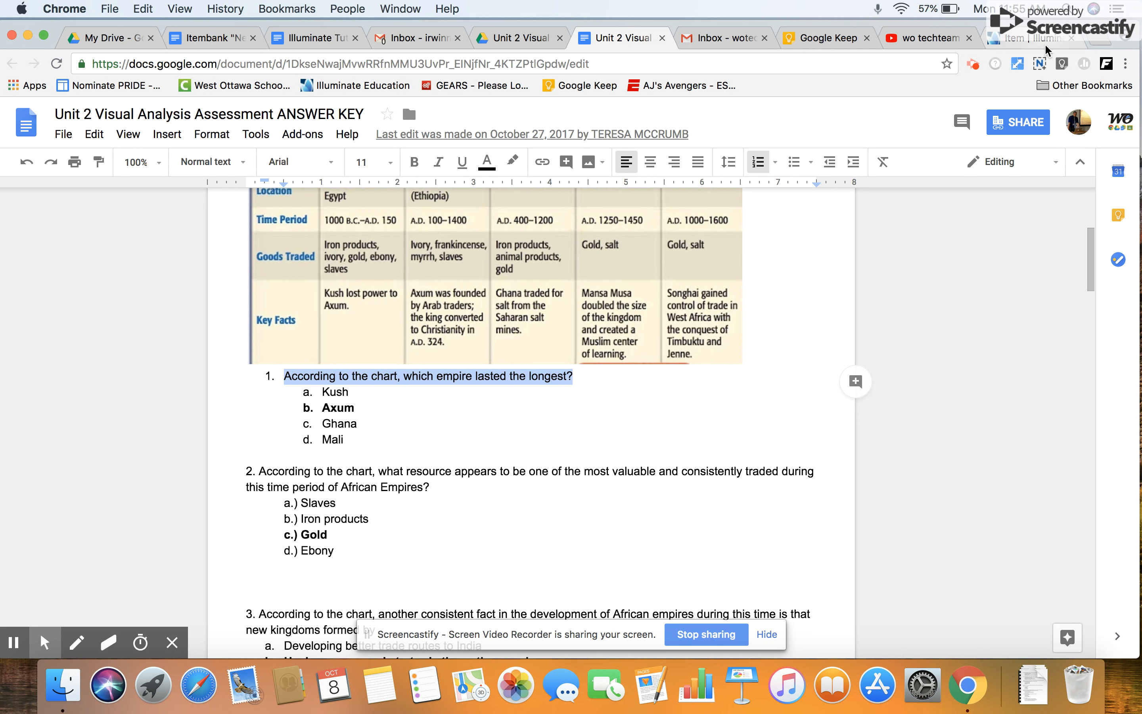
{"action": "left_click", "coordinate": [1035, 42]}
{"action": "left_click", "coordinate": [432, 377]}
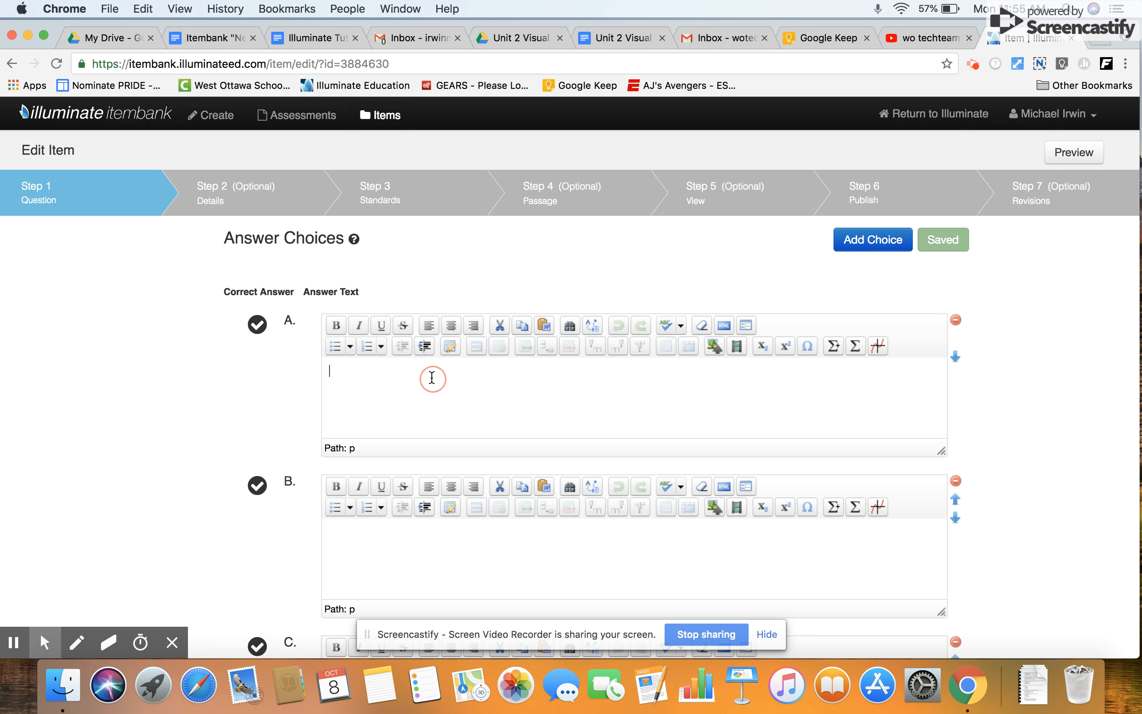
{"action": "type", "text": "Kush"}
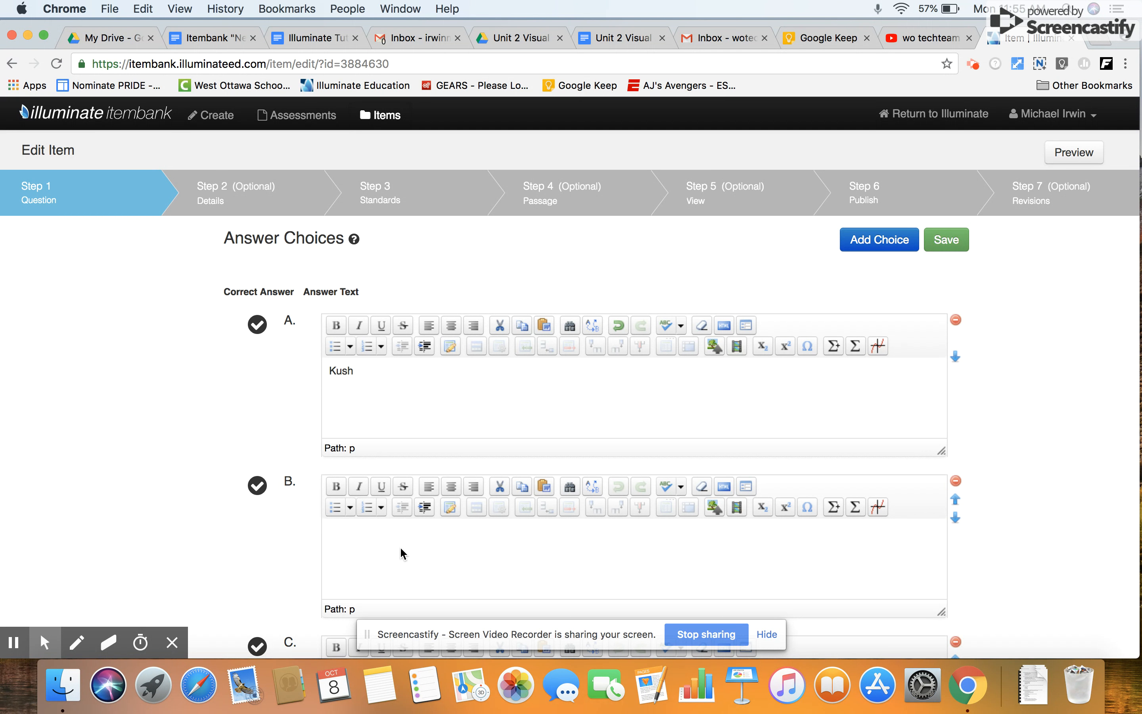
{"action": "left_click", "coordinate": [365, 538]}
{"action": "type", "text": "Axum"}
{"action": "left_click", "coordinate": [258, 485]}
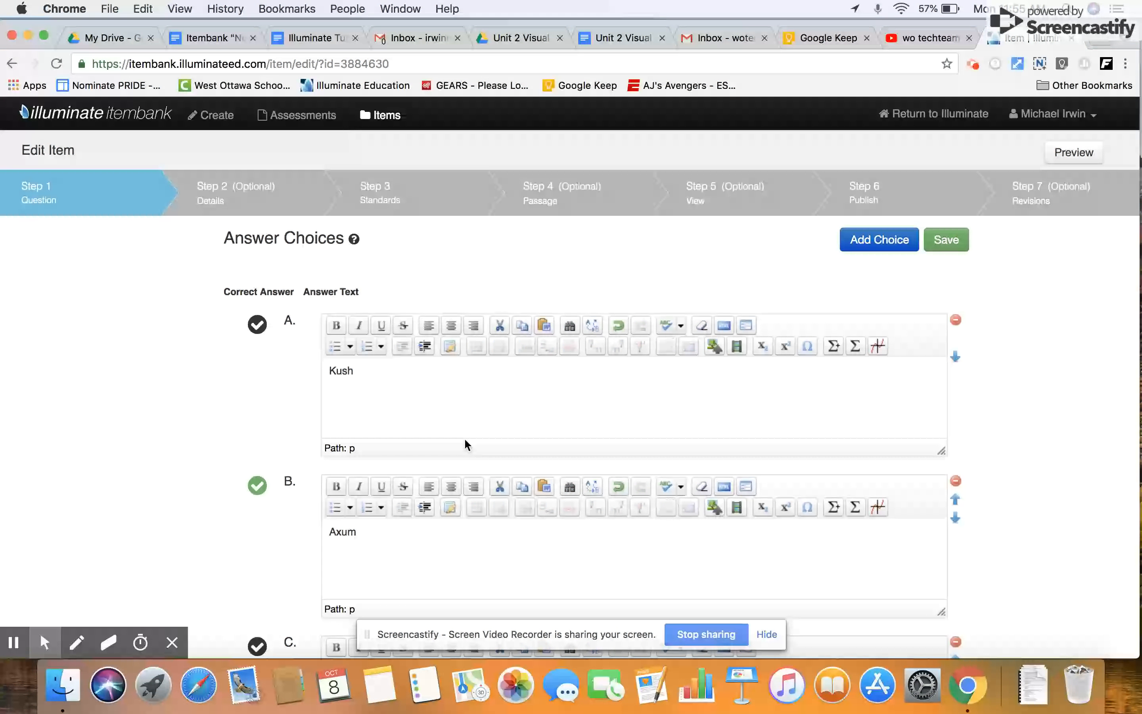
Enter "Ghana" as answer choice C and "Mali" as answer choice D.
{"action": "scroll", "coordinate": [465, 439], "scroll_direction": "down", "scroll_amount": 5}
{"action": "scroll", "coordinate": [464, 437], "scroll_direction": "down", "scroll_amount": 3}
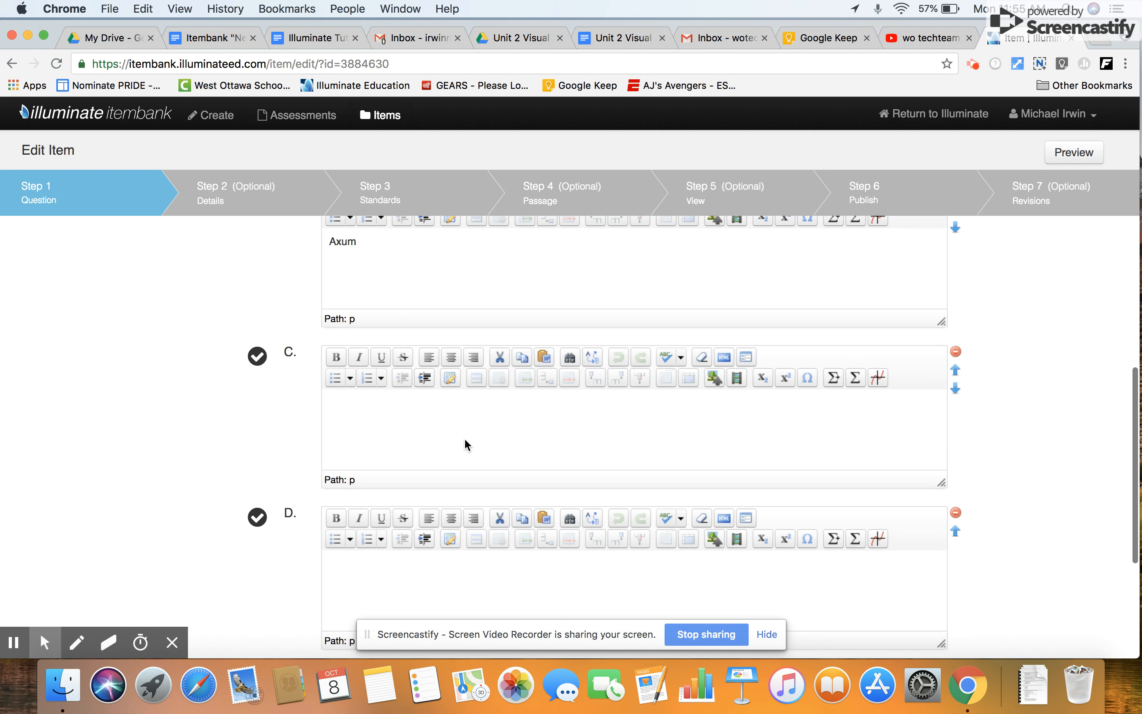
{"action": "left_click", "coordinate": [384, 413]}
{"action": "type", "text": "Ghana"}
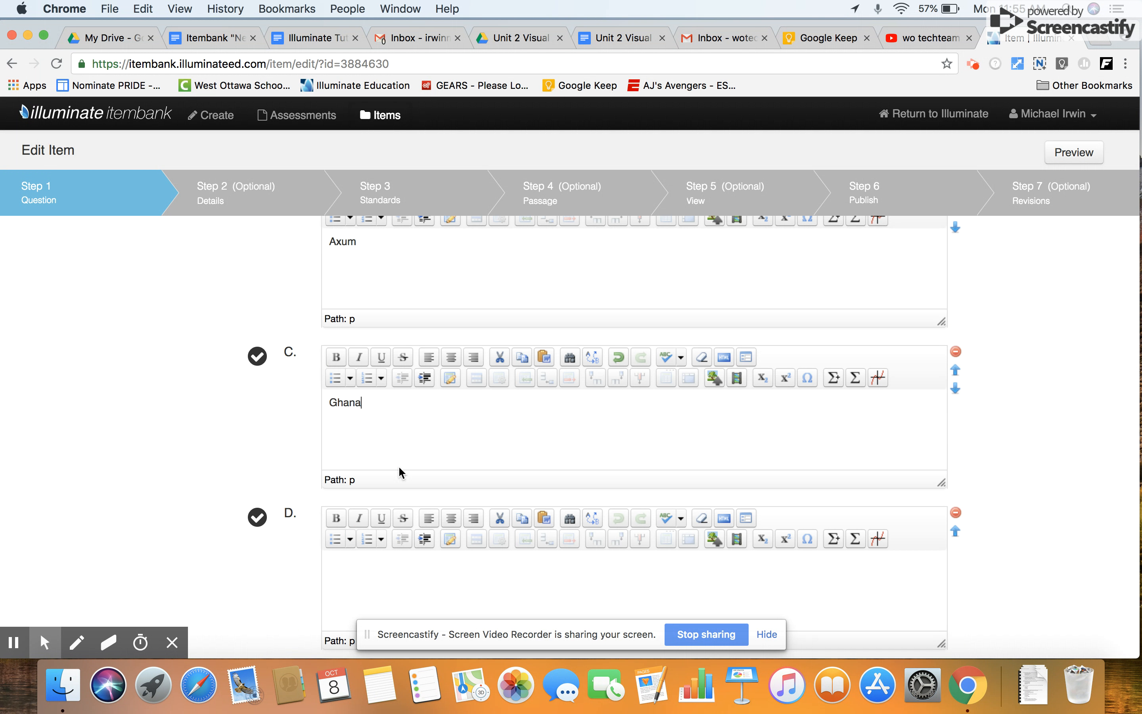
{"action": "left_click", "coordinate": [370, 539]}
{"action": "left_click", "coordinate": [352, 564]}
{"action": "key", "text": "BackSpace"}
{"action": "type", "text": "Mali"}
Review the four answer choices and save the question.
{"action": "scroll", "coordinate": [585, 451], "scroll_direction": "down", "scroll_amount": 5}
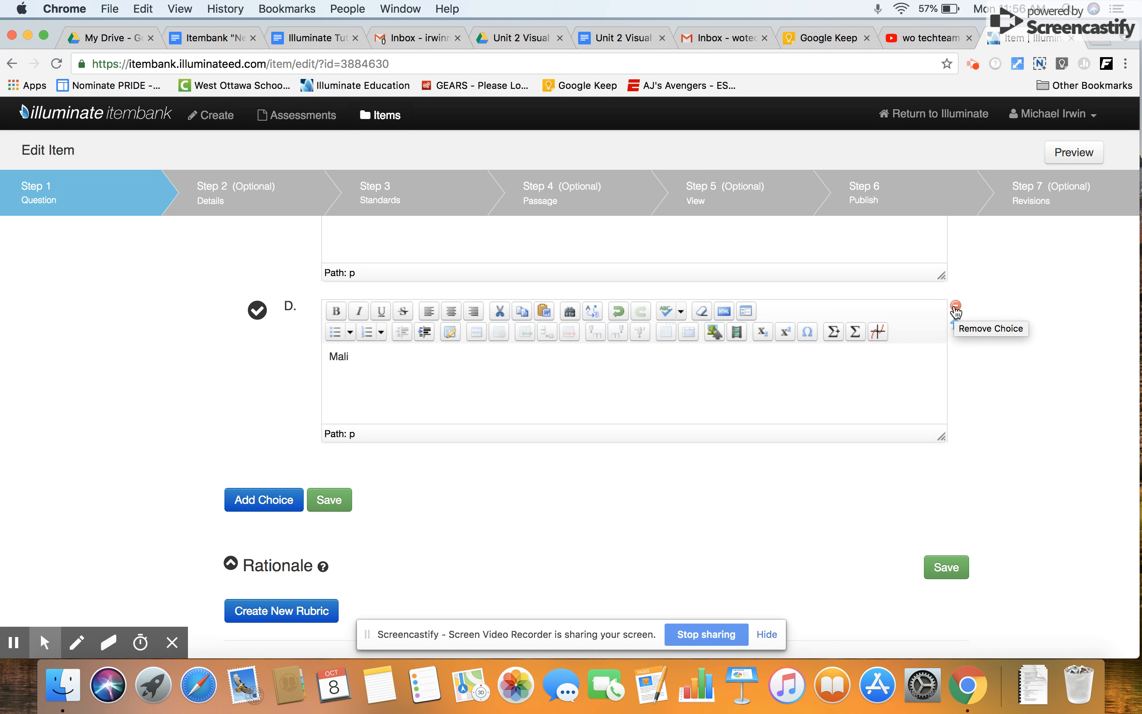
{"action": "scroll", "coordinate": [956, 312], "scroll_direction": "up", "scroll_amount": 3}
{"action": "scroll", "coordinate": [954, 307], "scroll_direction": "down", "scroll_amount": 2}
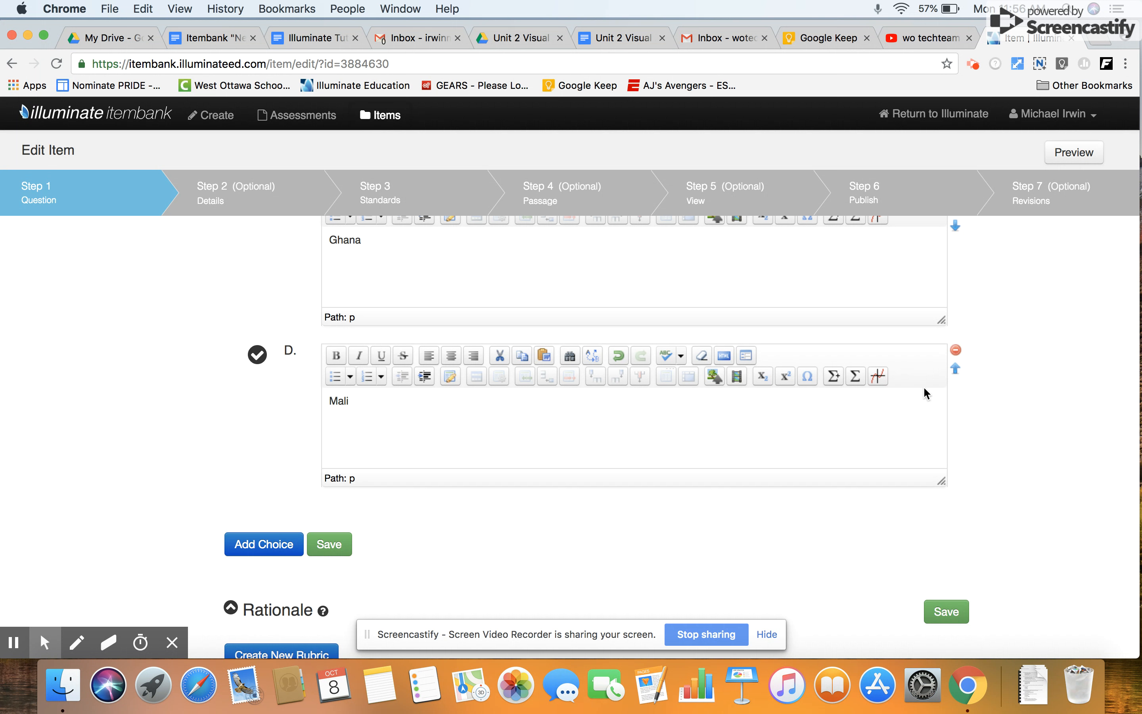
{"action": "scroll", "coordinate": [928, 382], "scroll_direction": "up", "scroll_amount": 5}
{"action": "scroll", "coordinate": [941, 309], "scroll_direction": "down", "scroll_amount": 7}
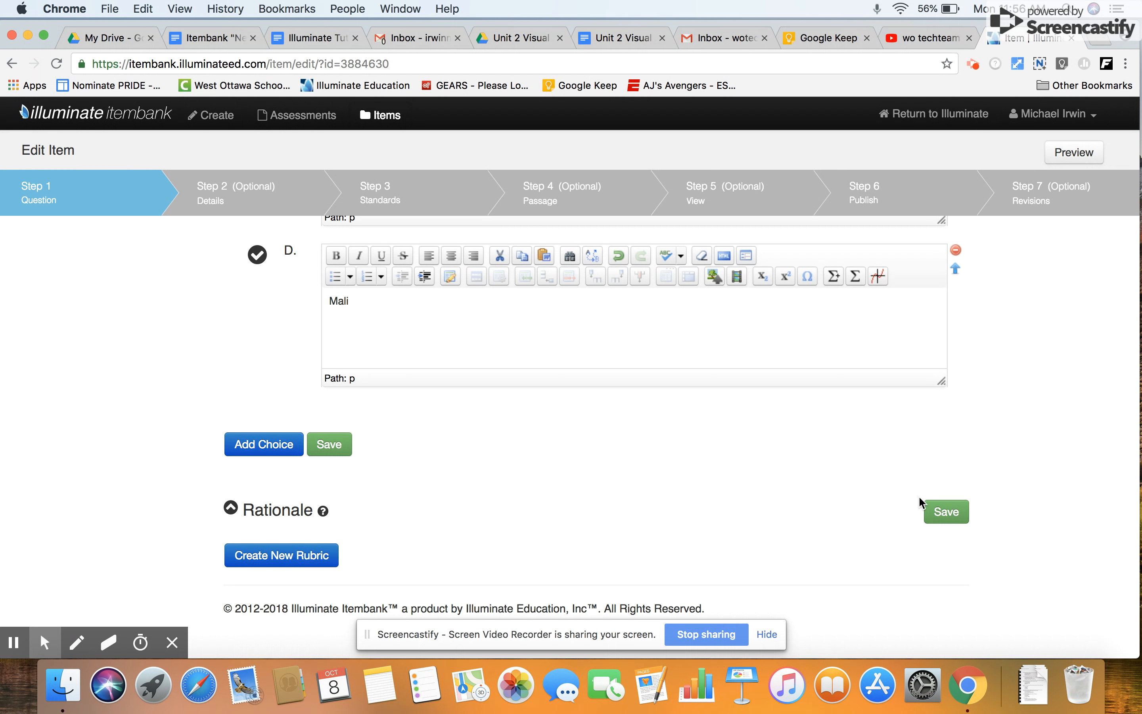
{"action": "left_click", "coordinate": [939, 512]}
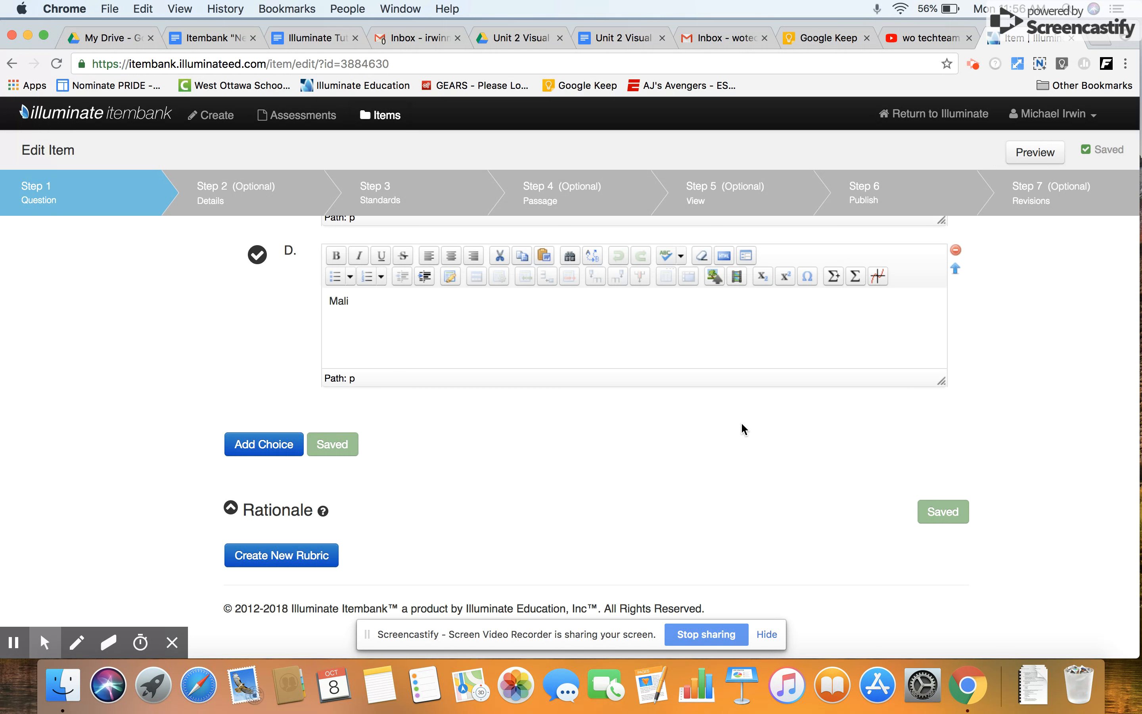
Go to the item's Details step and assign the item to the West Ottawa Public Schools bank.
{"action": "scroll", "coordinate": [389, 347], "scroll_direction": "up", "scroll_amount": 6}
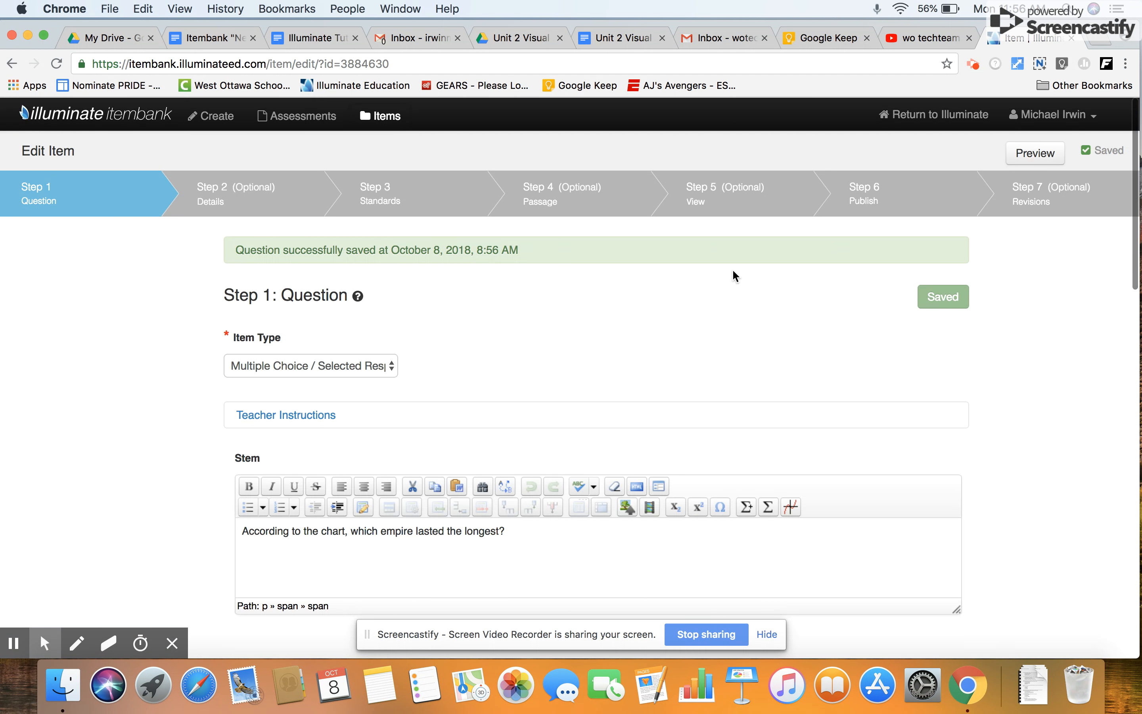
{"action": "left_click", "coordinate": [251, 198]}
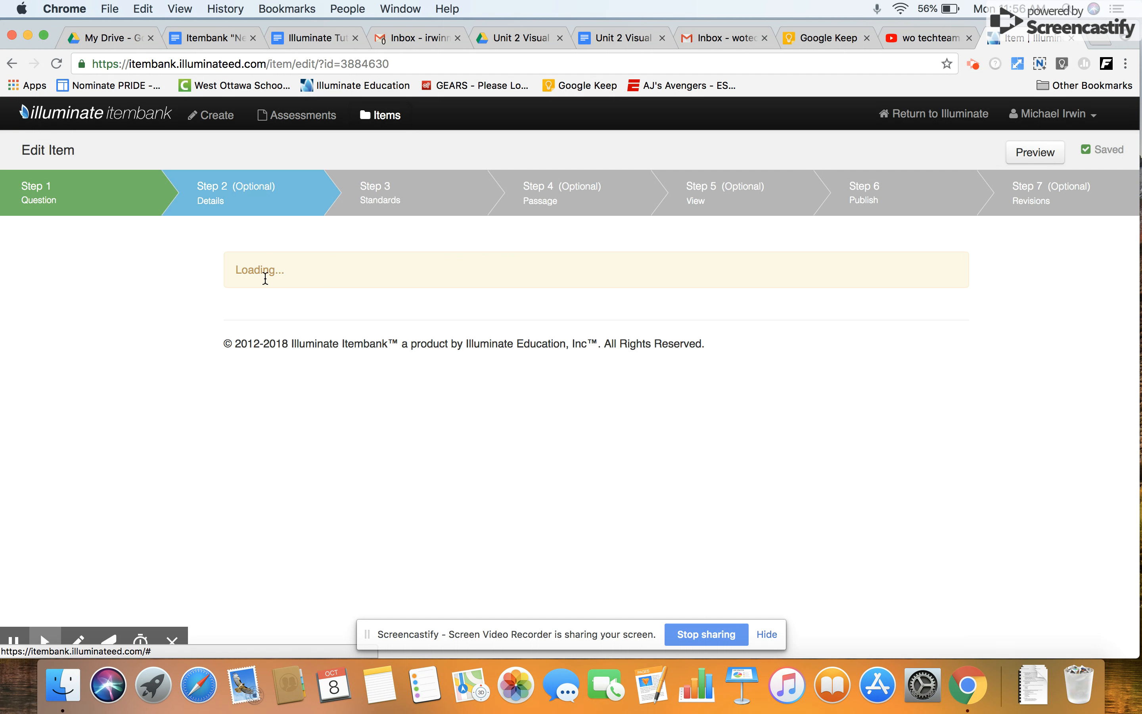
{"action": "scroll", "coordinate": [384, 445], "scroll_direction": "down", "scroll_amount": 2}
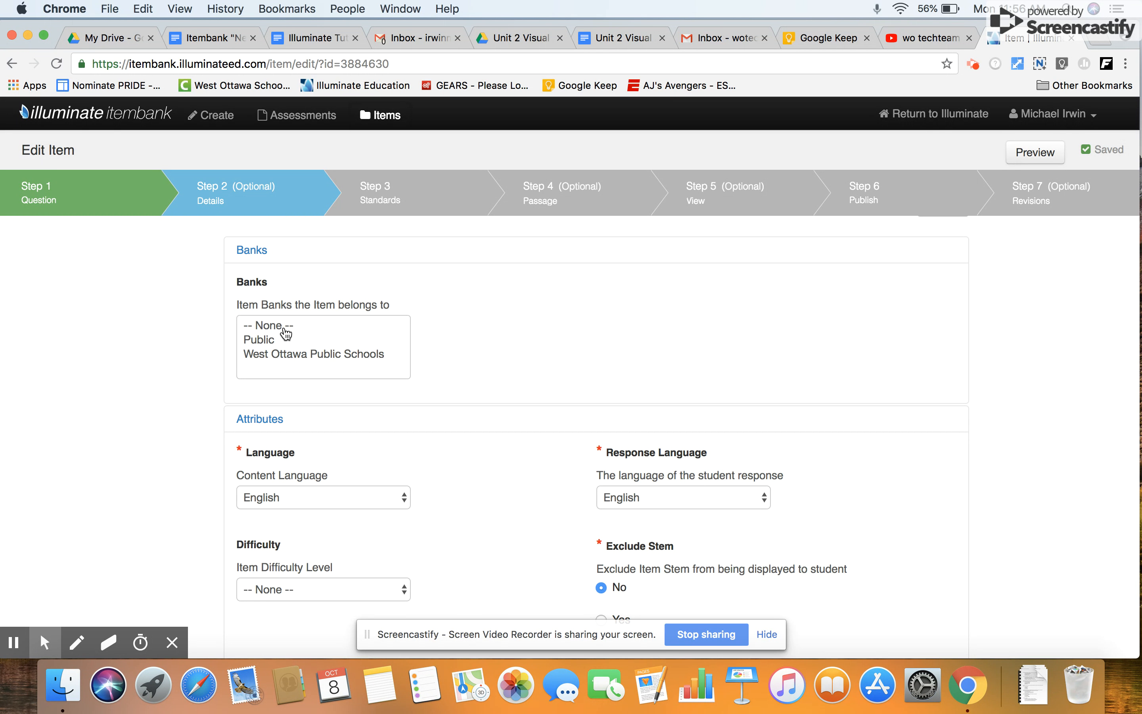
{"action": "left_click", "coordinate": [302, 355]}
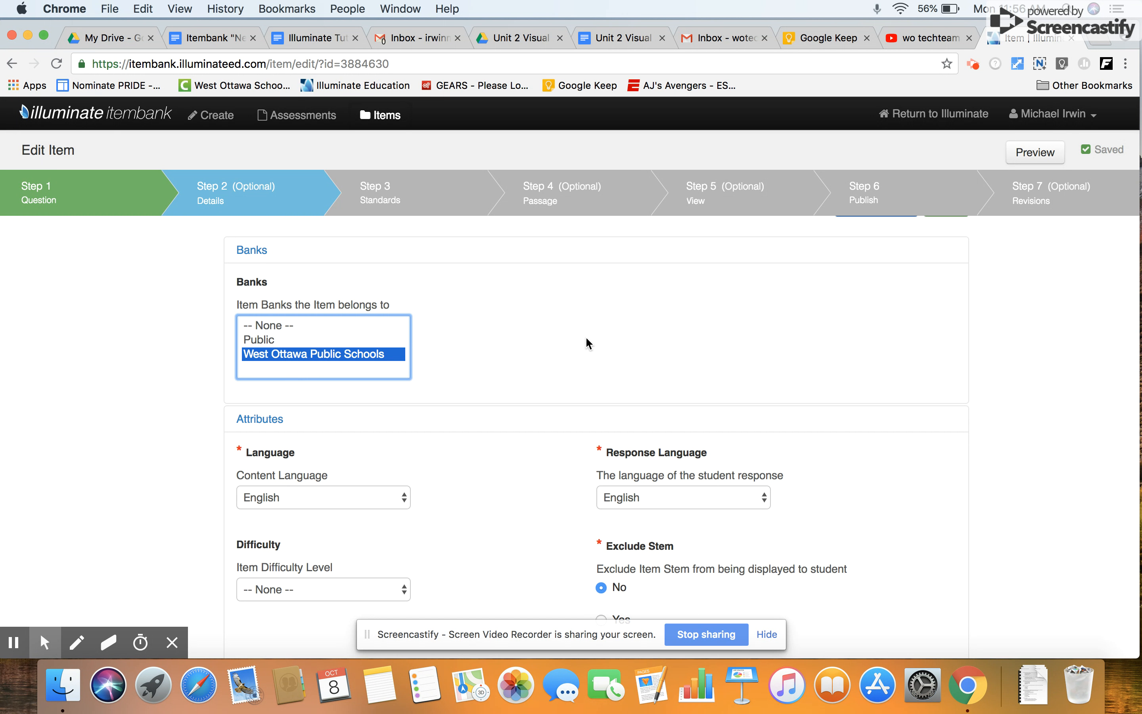
Choose Paper & Web as the media type and check the difficulty level options, leaving the level at None.
{"action": "scroll", "coordinate": [585, 335], "scroll_direction": "down", "scroll_amount": 3}
{"action": "scroll", "coordinate": [586, 339], "scroll_direction": "down", "scroll_amount": 4}
{"action": "left_click", "coordinate": [241, 513]}
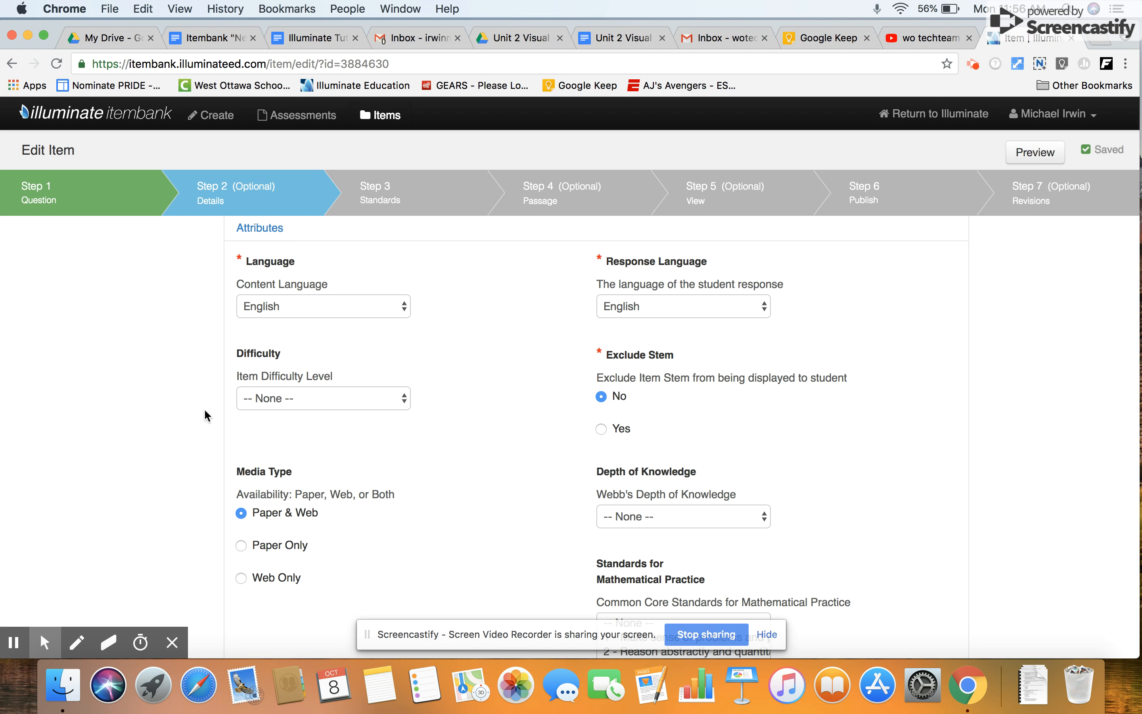
{"action": "left_click", "coordinate": [326, 409]}
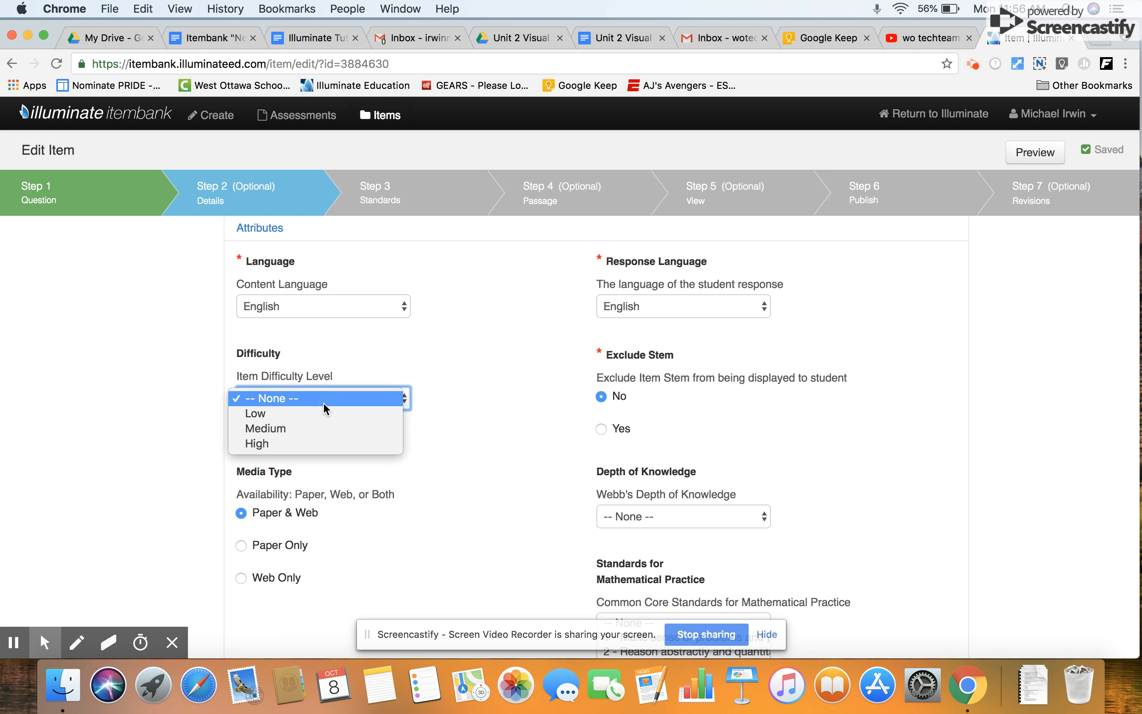
{"action": "left_click", "coordinate": [391, 366]}
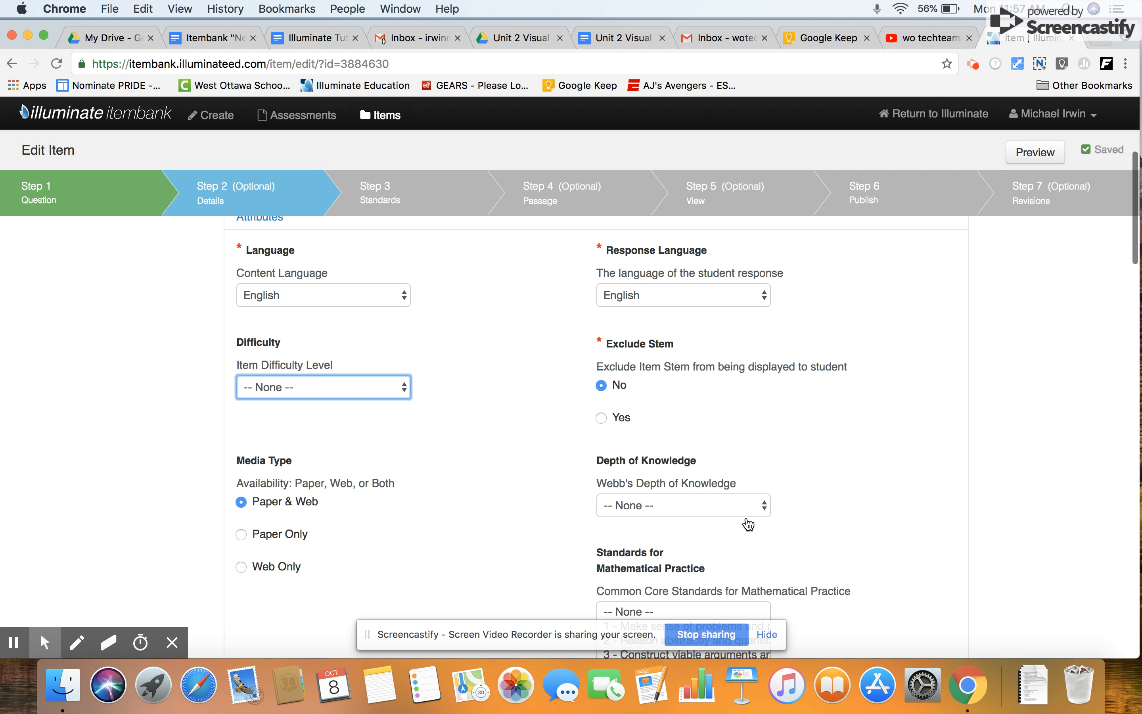
Enter "Unit 2 Africa & Asia" as the item's descriptive label, leaving the other optional attributes unset.
{"action": "scroll", "coordinate": [737, 515], "scroll_direction": "down", "scroll_amount": 5}
{"action": "scroll", "coordinate": [608, 357], "scroll_direction": "down", "scroll_amount": 3}
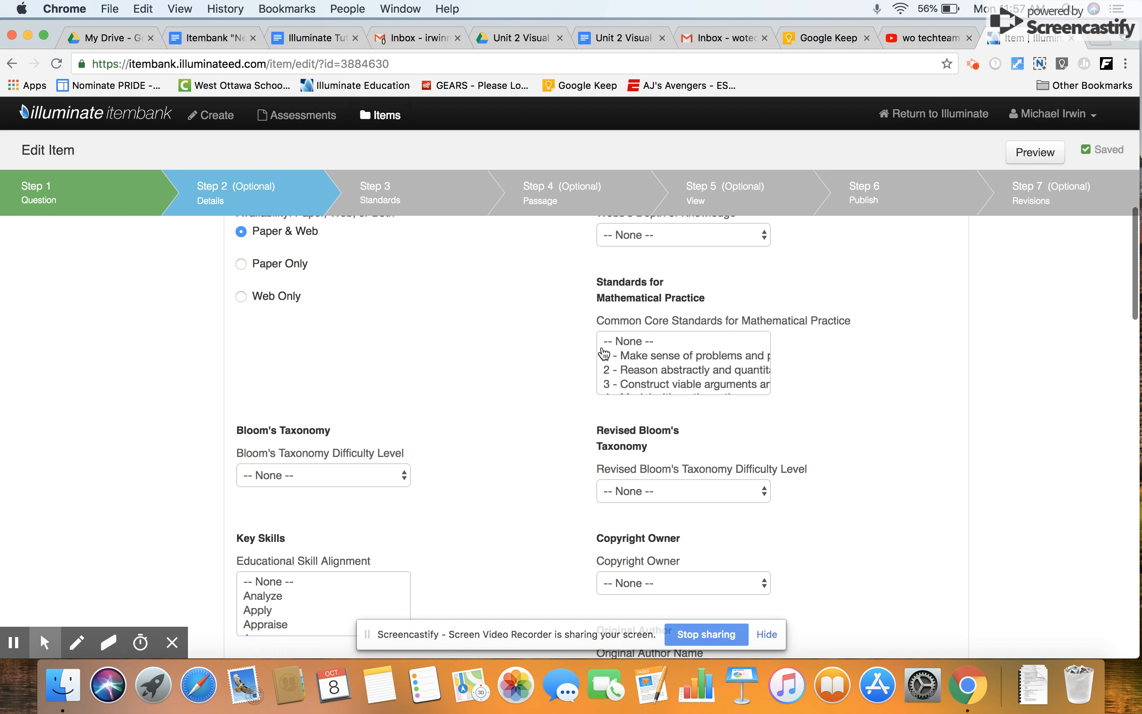
{"action": "scroll", "coordinate": [626, 540], "scroll_direction": "down", "scroll_amount": 5}
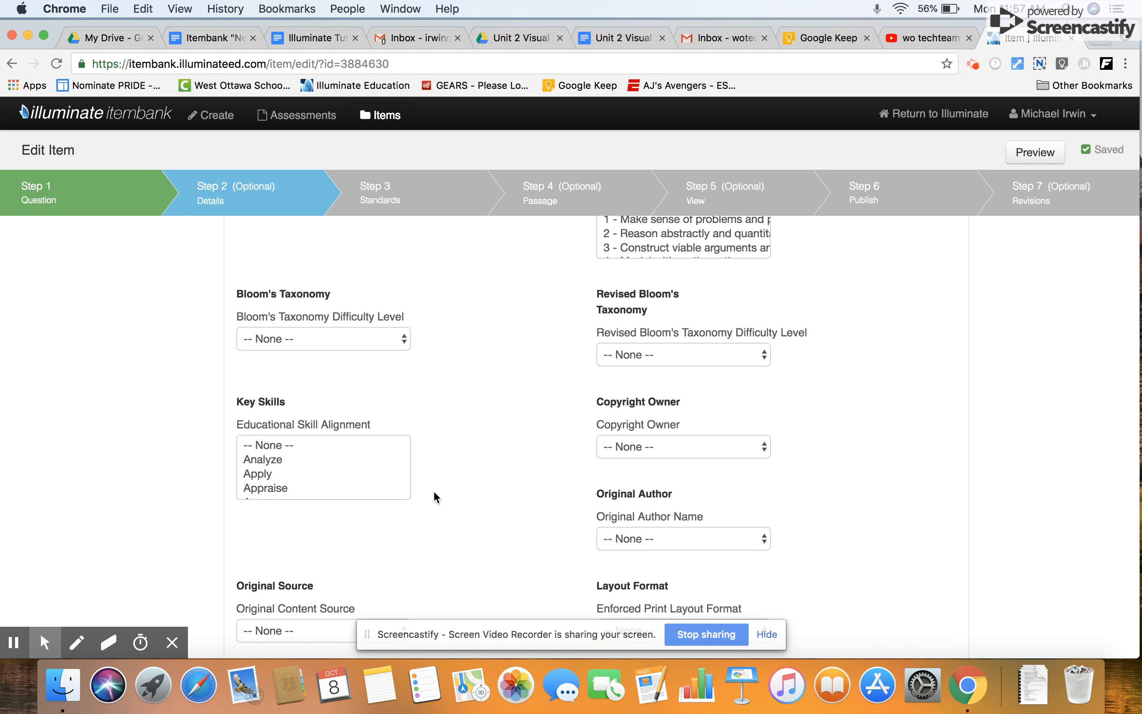
{"action": "scroll", "coordinate": [434, 493], "scroll_direction": "down", "scroll_amount": 3}
{"action": "scroll", "coordinate": [434, 492], "scroll_direction": "down", "scroll_amount": 6}
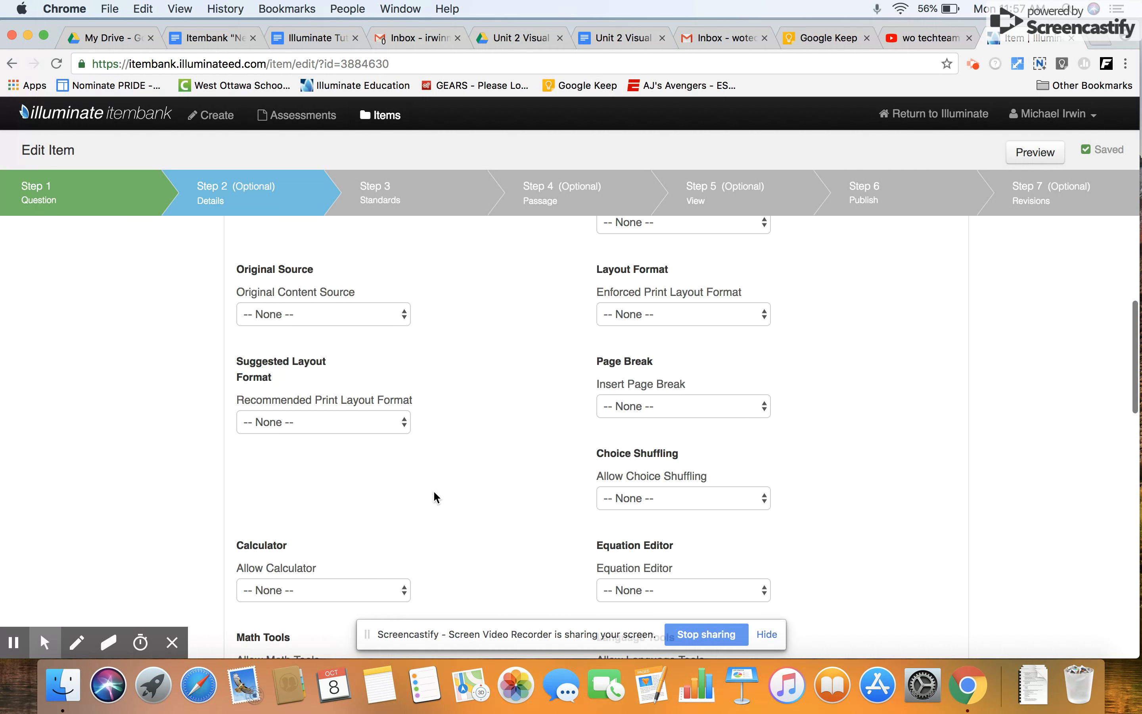
{"action": "scroll", "coordinate": [434, 496], "scroll_direction": "down", "scroll_amount": 6}
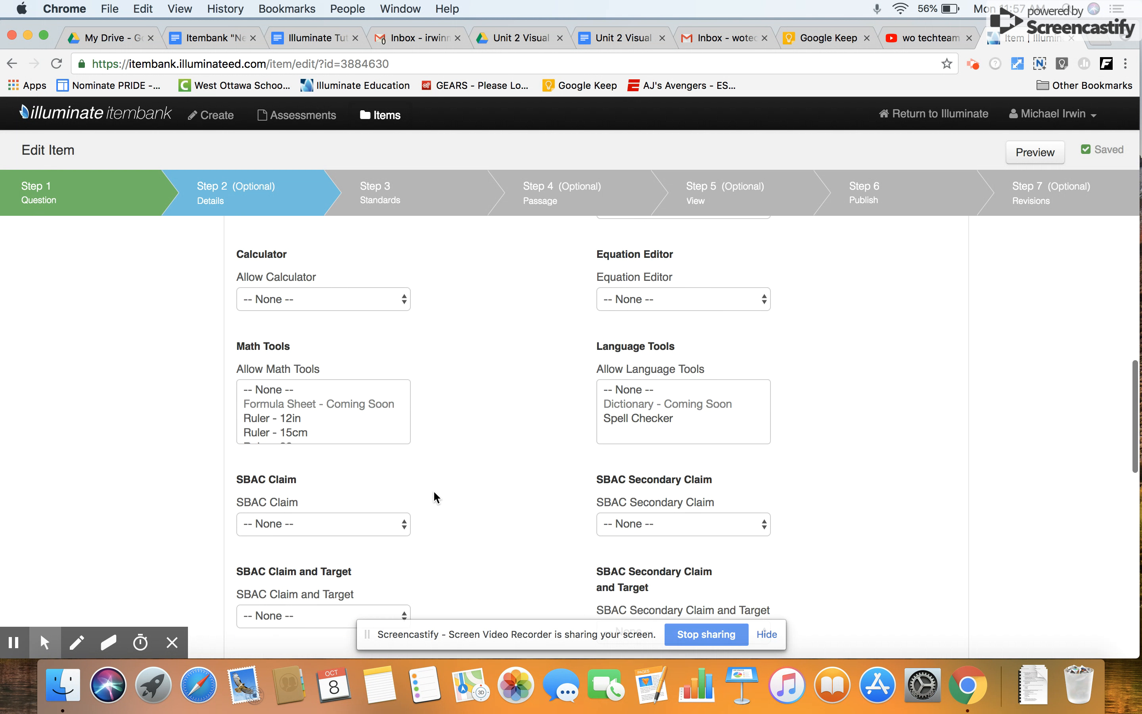
{"action": "scroll", "coordinate": [434, 493], "scroll_direction": "down", "scroll_amount": 6}
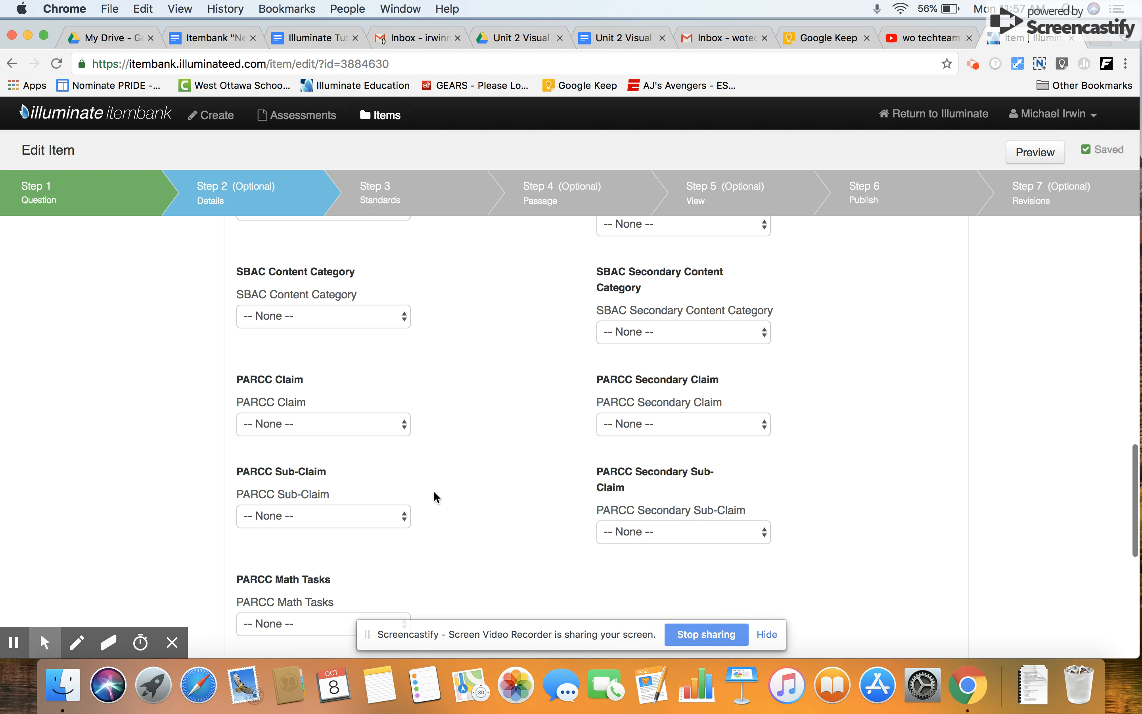
{"action": "scroll", "coordinate": [434, 493], "scroll_direction": "down", "scroll_amount": 5}
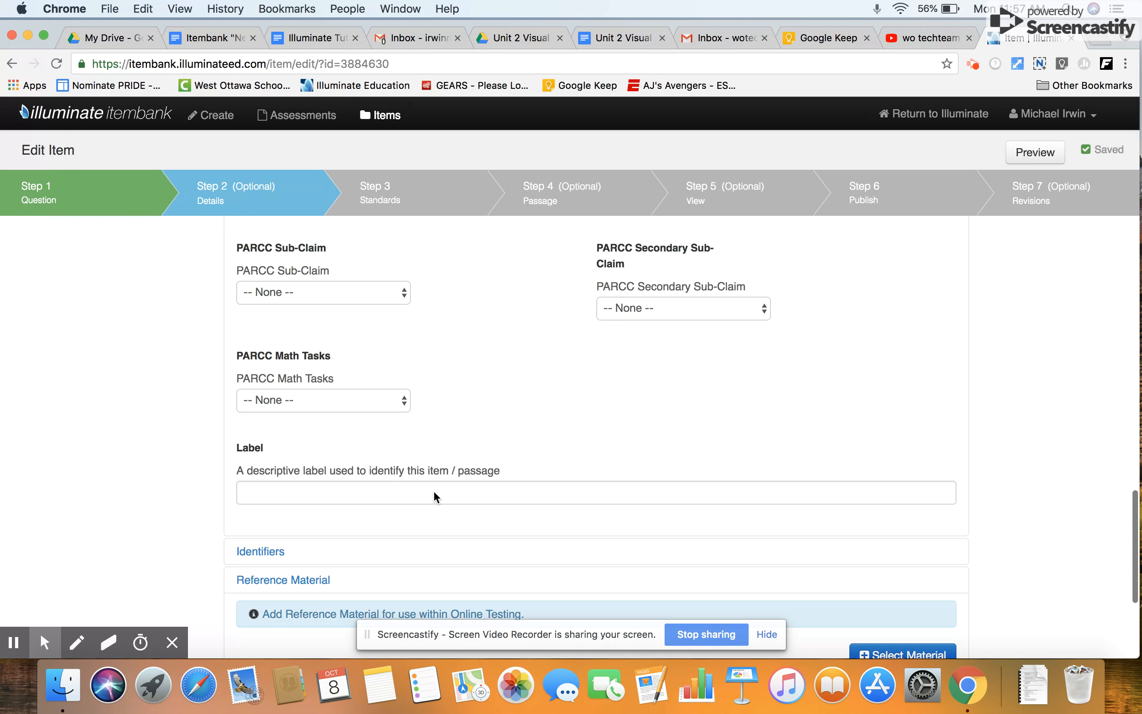
{"action": "left_click", "coordinate": [282, 480]}
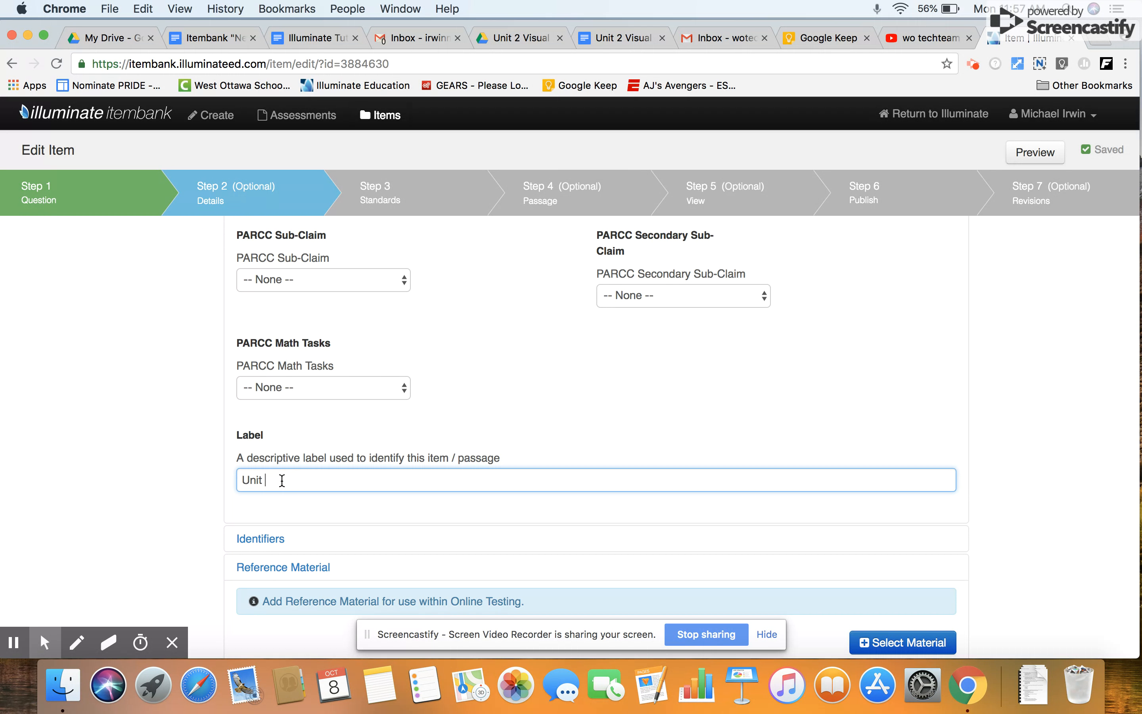
{"action": "type", "text": "Unit 2 Africa & Asia"}
{"action": "scroll", "coordinate": [566, 411], "scroll_direction": "down", "scroll_amount": 5}
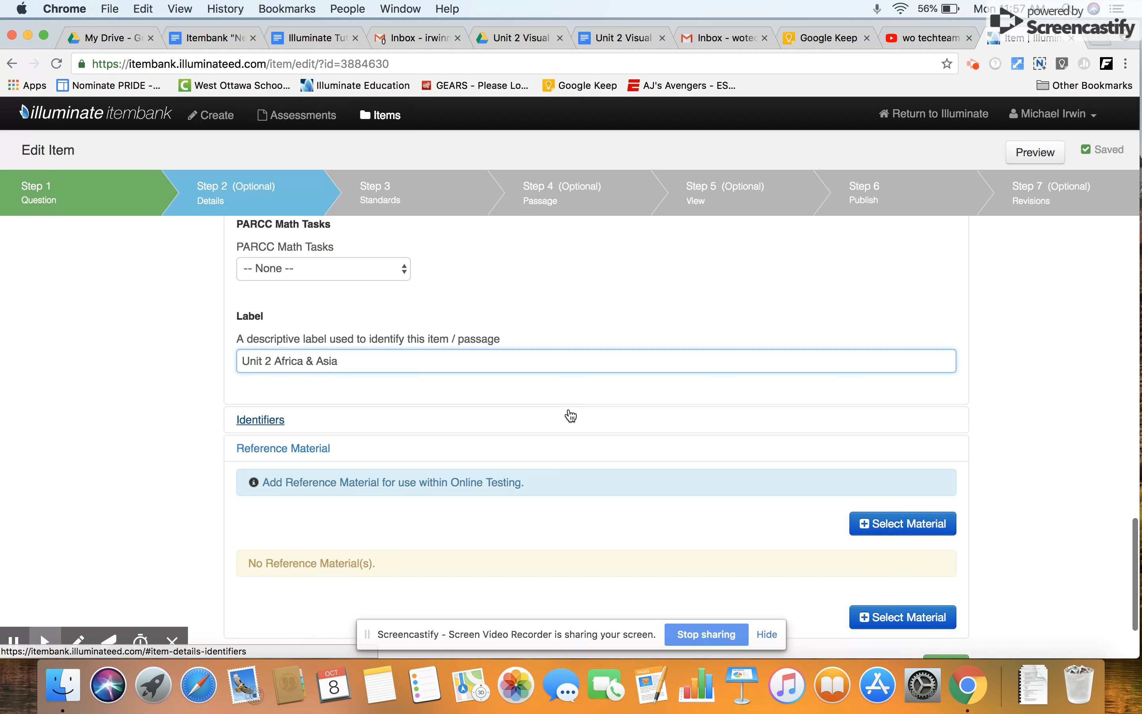
Save the item's details with the West Ottawa Public Schools bank and the descriptive label in place.
{"action": "scroll", "coordinate": [567, 407], "scroll_direction": "up", "scroll_amount": 4}
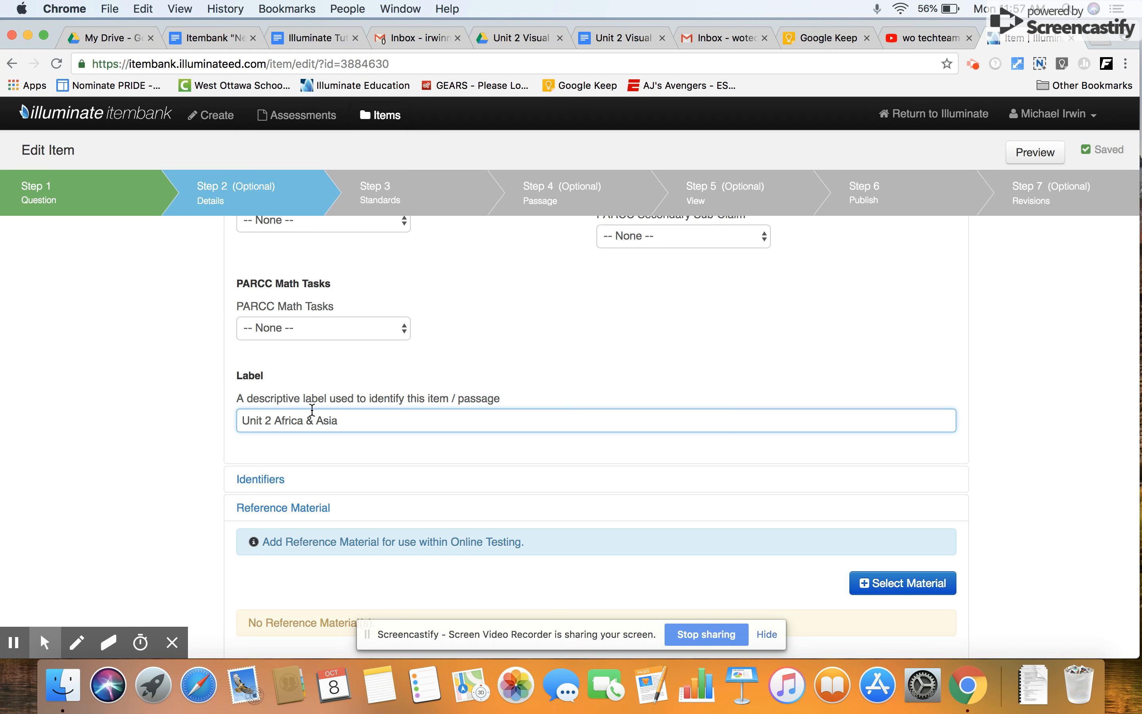
{"action": "scroll", "coordinate": [311, 429], "scroll_direction": "up", "scroll_amount": 5}
{"action": "scroll", "coordinate": [310, 429], "scroll_direction": "up", "scroll_amount": 10}
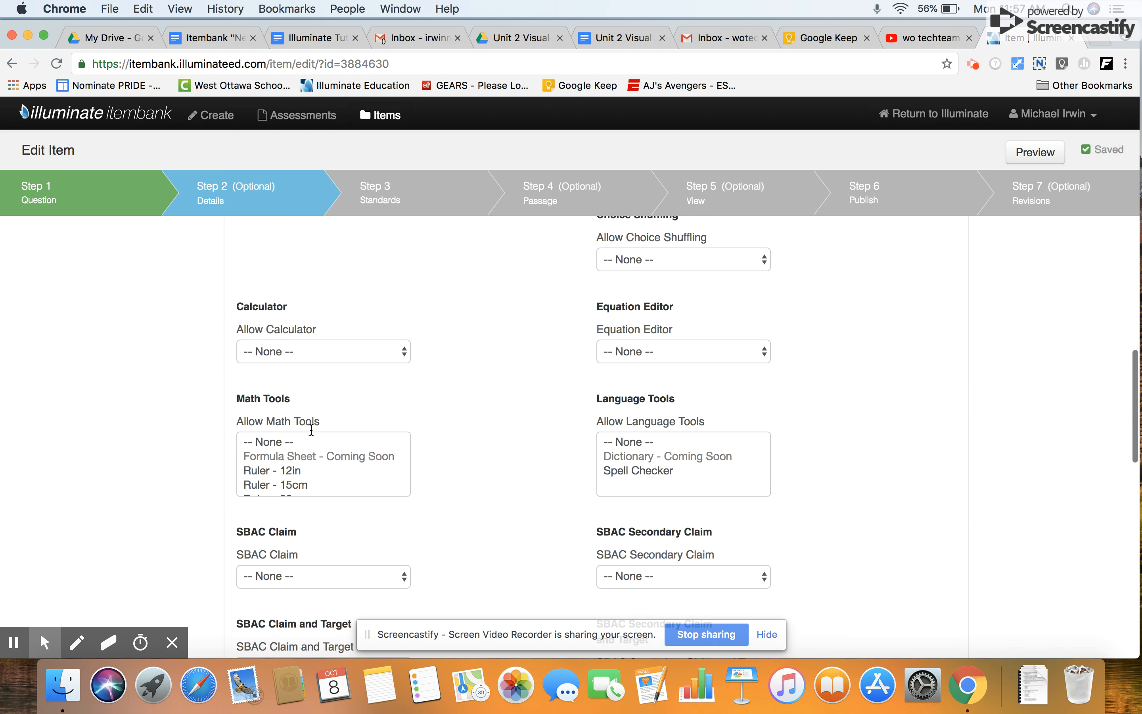
{"action": "scroll", "coordinate": [311, 436], "scroll_direction": "up", "scroll_amount": 10}
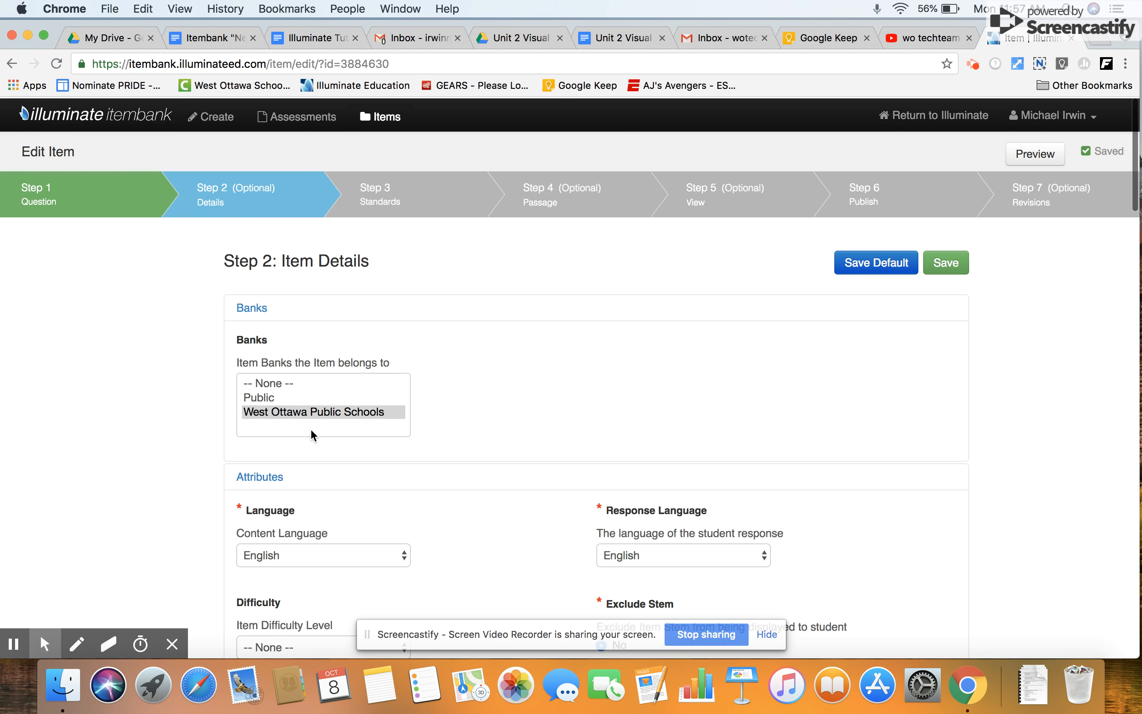
{"action": "left_click", "coordinate": [946, 263]}
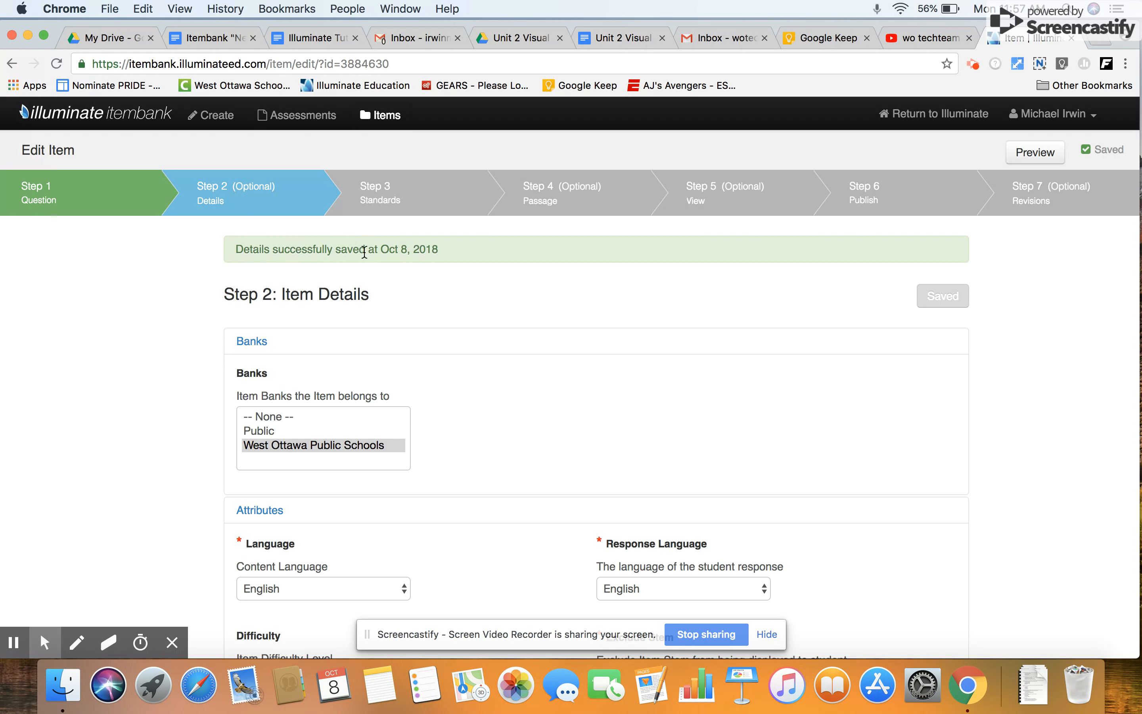
Go to the item's Standards step, check the available standard types, and link the recent standard CCSS.LA.9-10.R.CCR.5.
{"action": "left_click", "coordinate": [412, 204]}
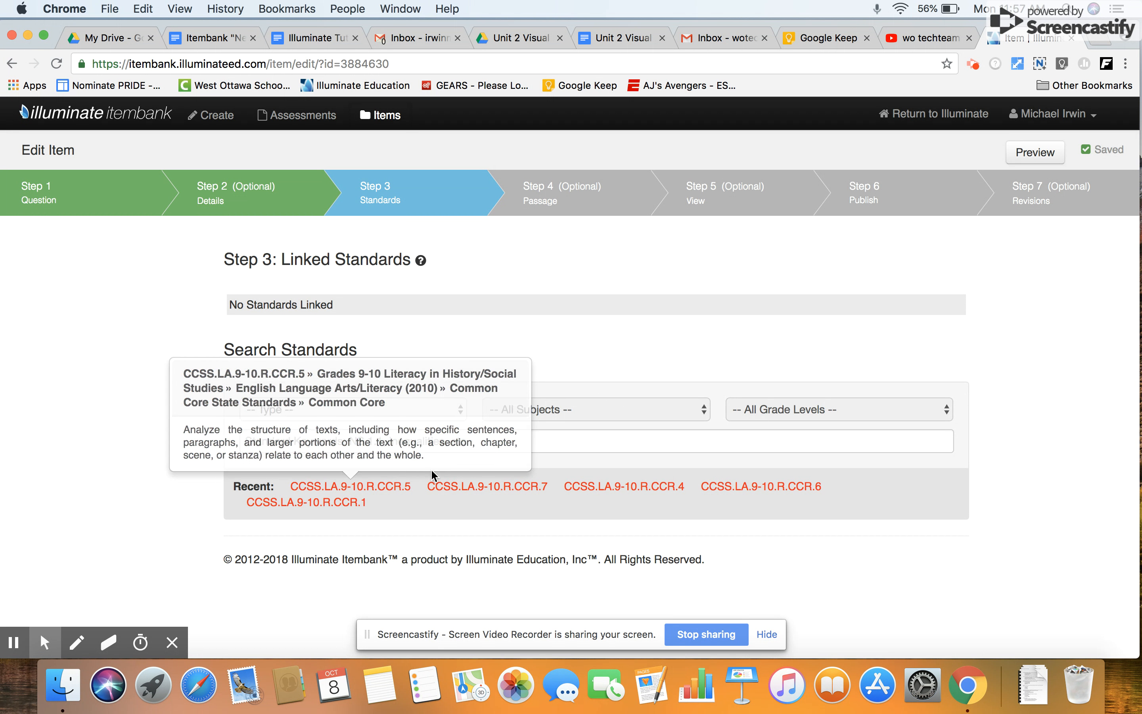
{"action": "mouse_move", "coordinate": [489, 495]}
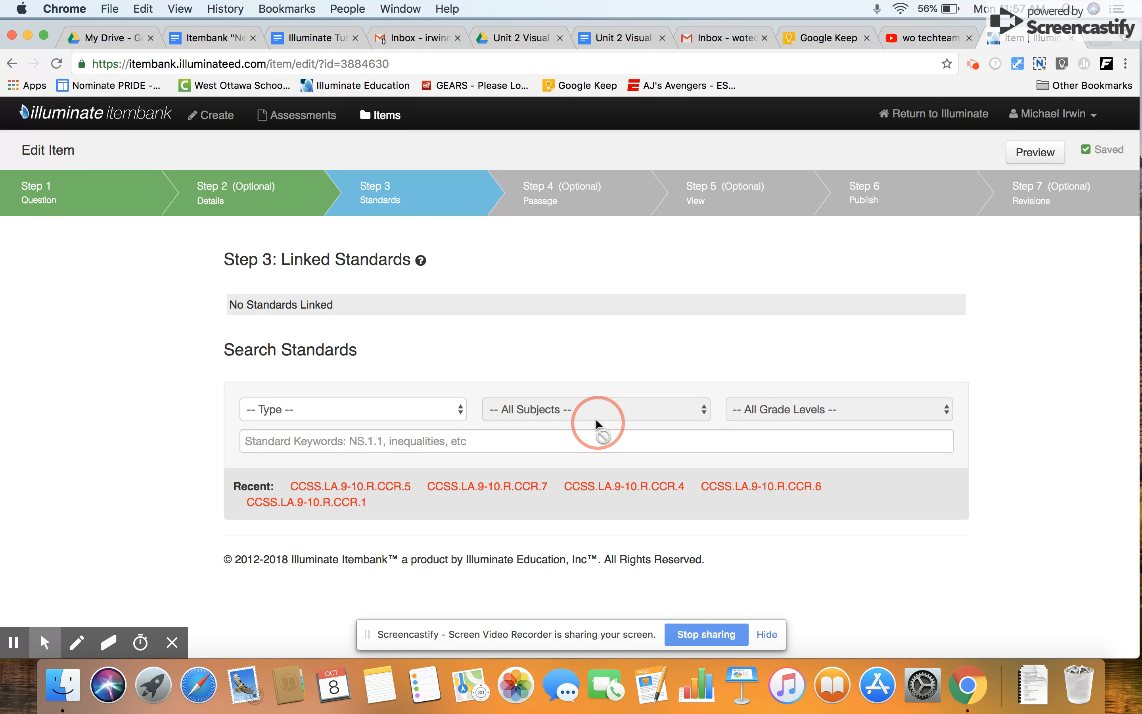
{"action": "left_click", "coordinate": [407, 411]}
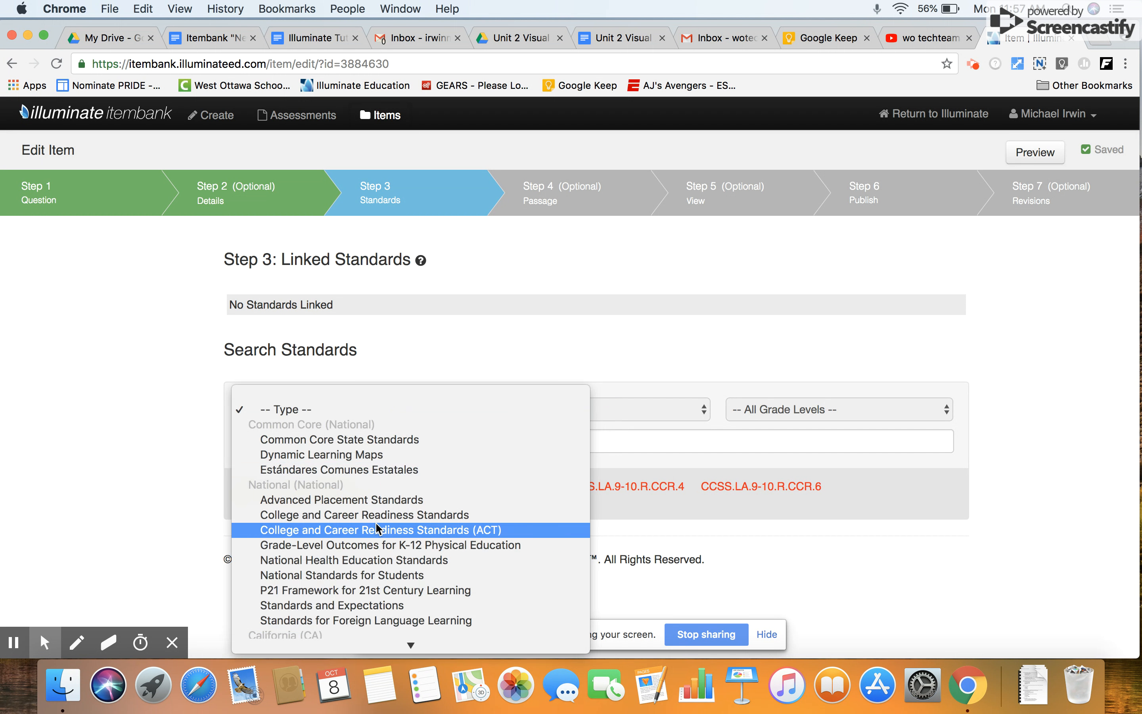
{"action": "scroll", "coordinate": [377, 529], "scroll_direction": "down", "scroll_amount": 5}
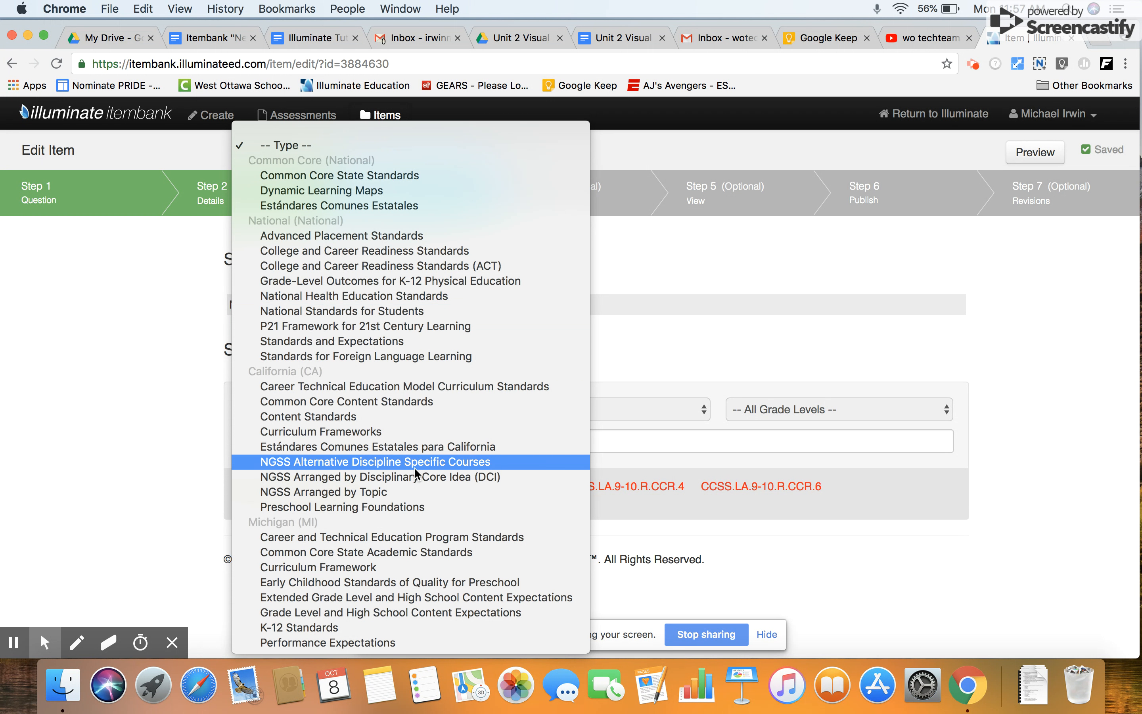
{"action": "left_click", "coordinate": [93, 431]}
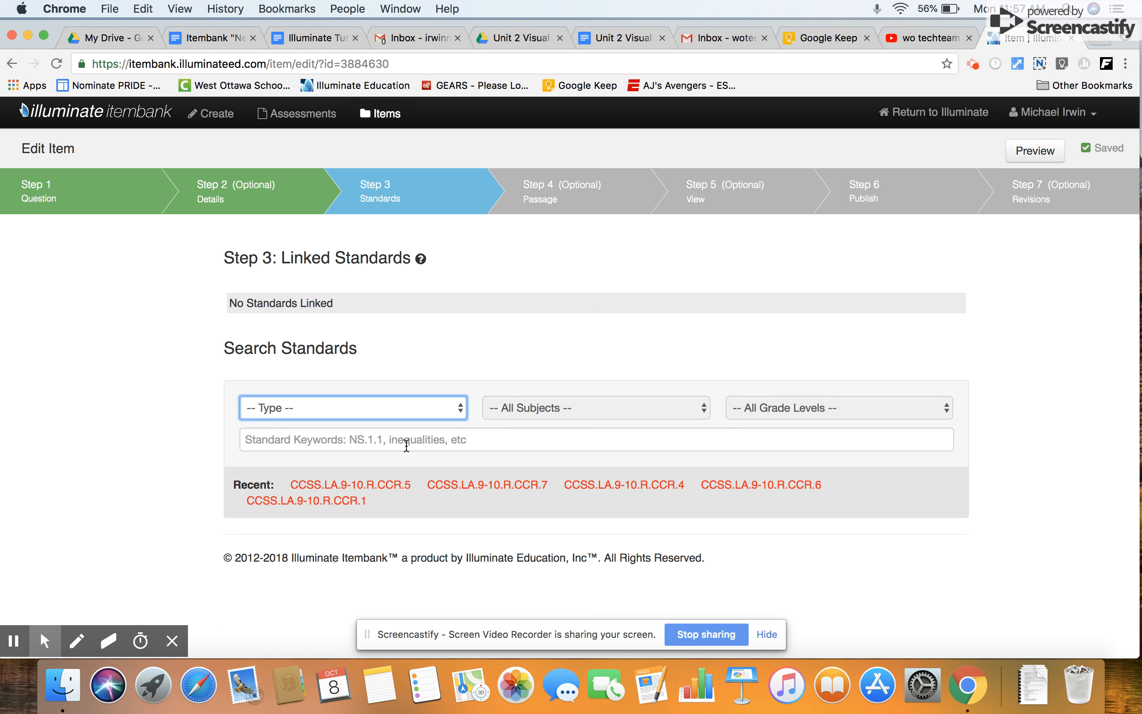
{"action": "left_click", "coordinate": [380, 489]}
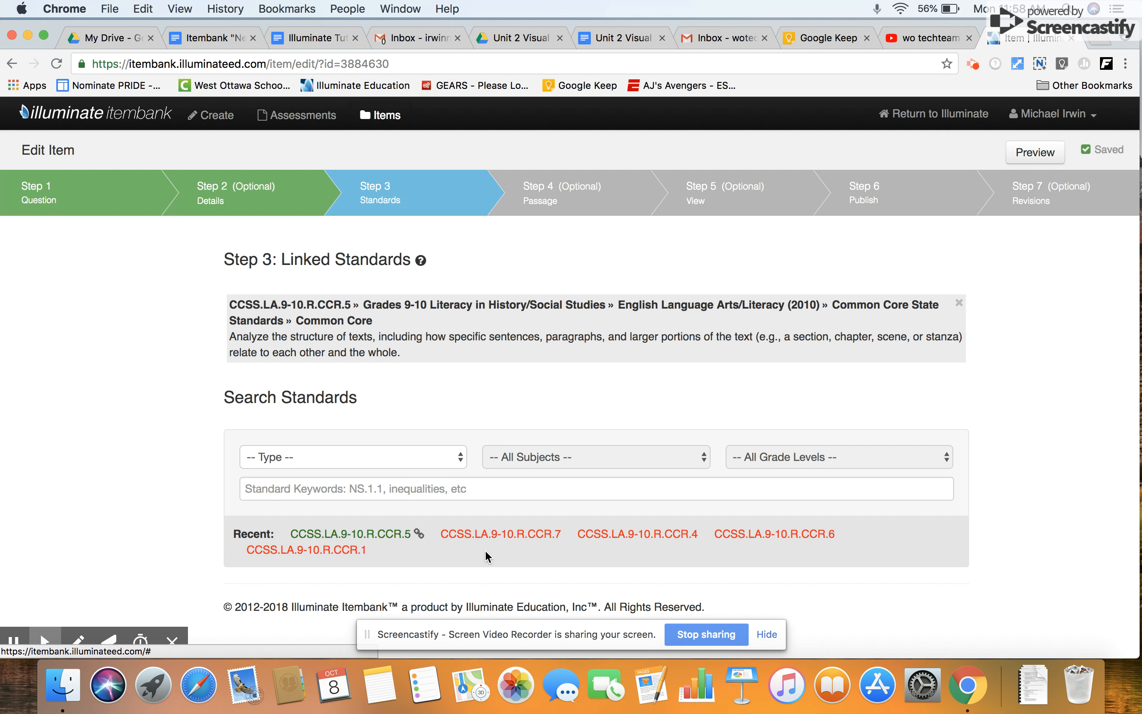
{"action": "mouse_move", "coordinate": [360, 551]}
Go to the item's Passage step and search the West Ottawa Public Schools bank for "Unit 2" passages.
{"action": "left_click", "coordinate": [576, 194]}
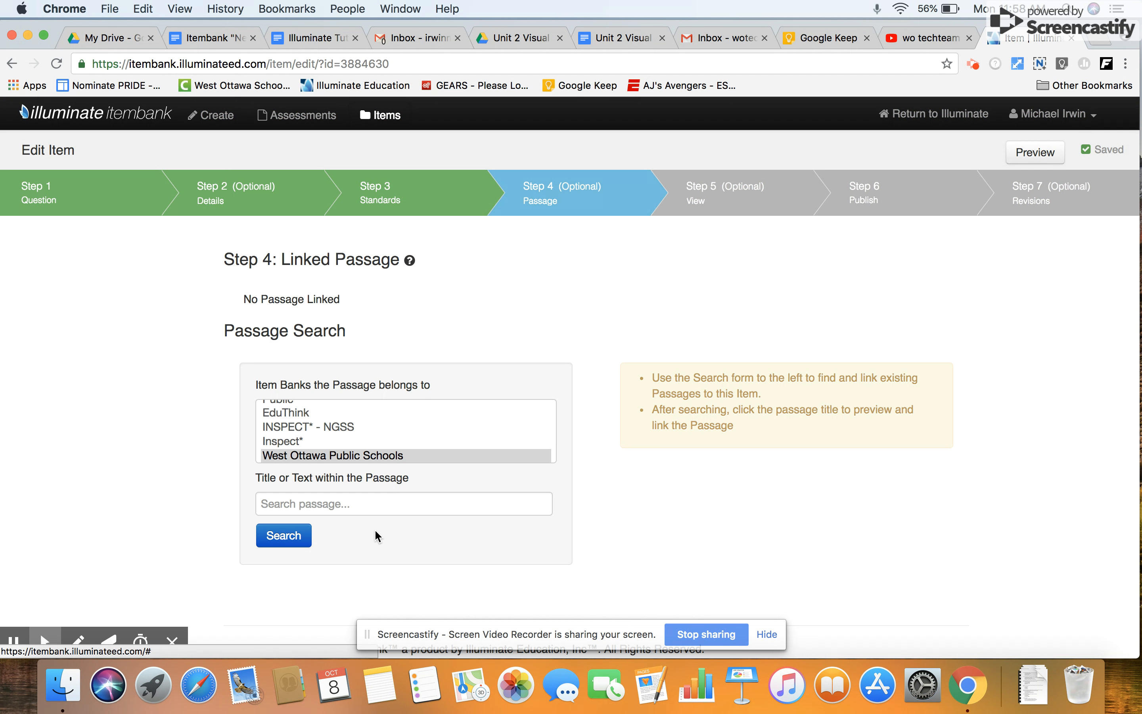
{"action": "left_click", "coordinate": [311, 513]}
{"action": "type", "text": "Unit 2"}
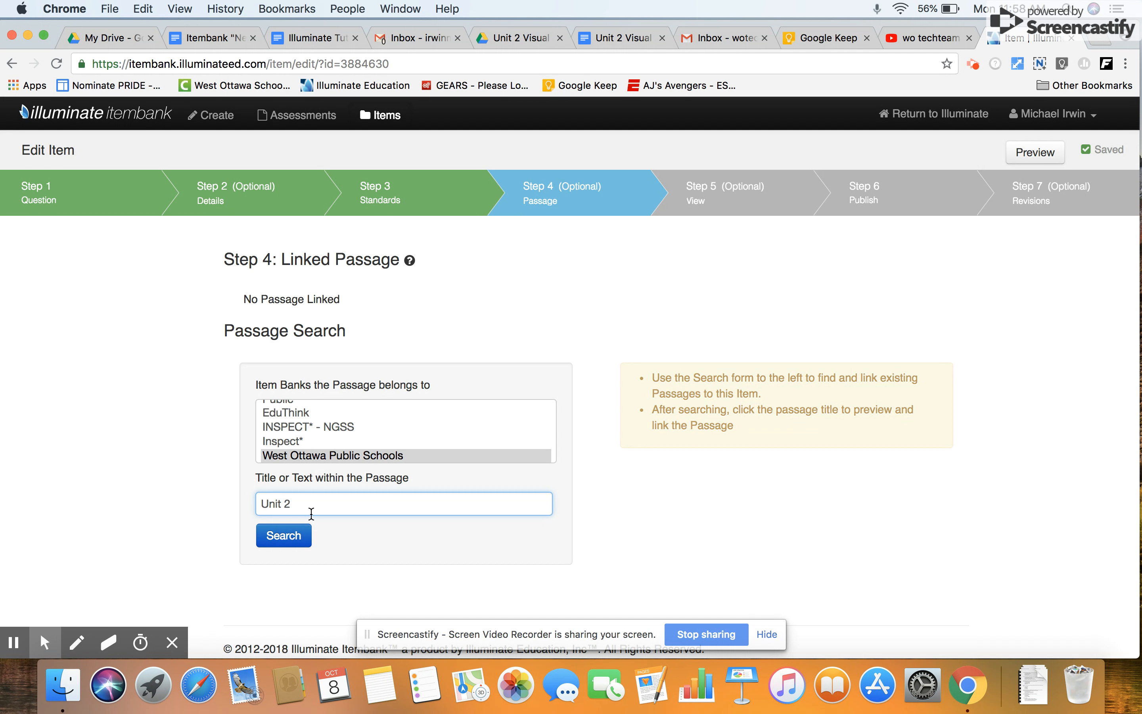
{"action": "left_click", "coordinate": [280, 536]}
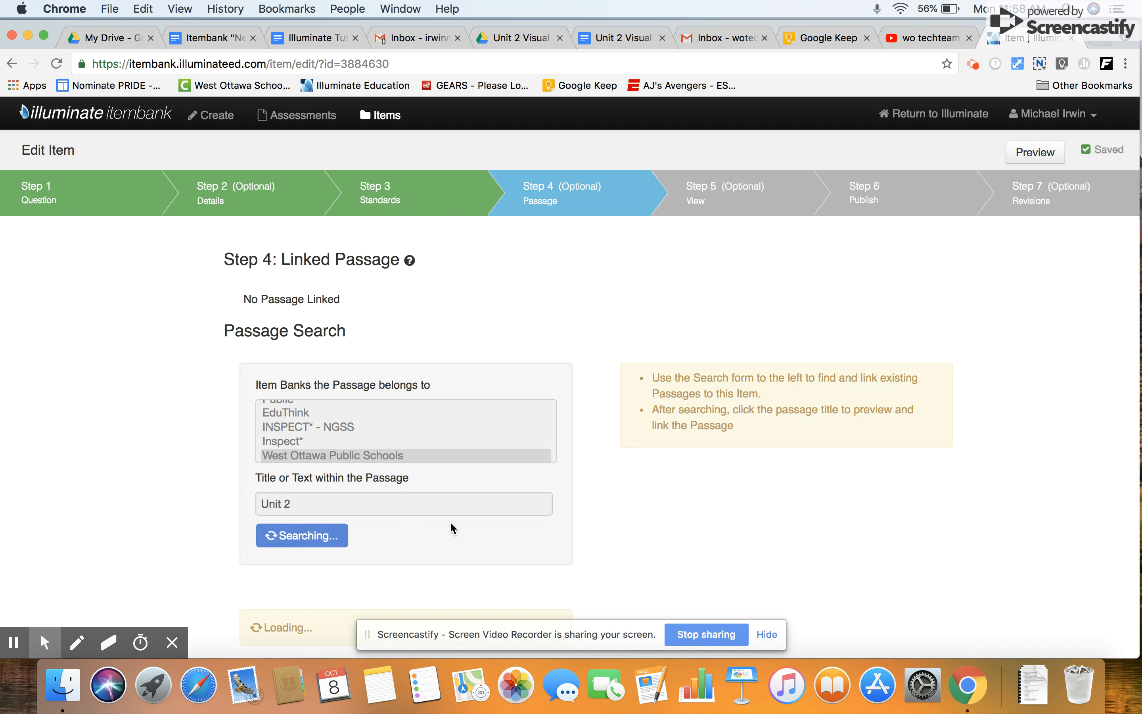
{"action": "scroll", "coordinate": [531, 498], "scroll_direction": "down", "scroll_amount": 5}
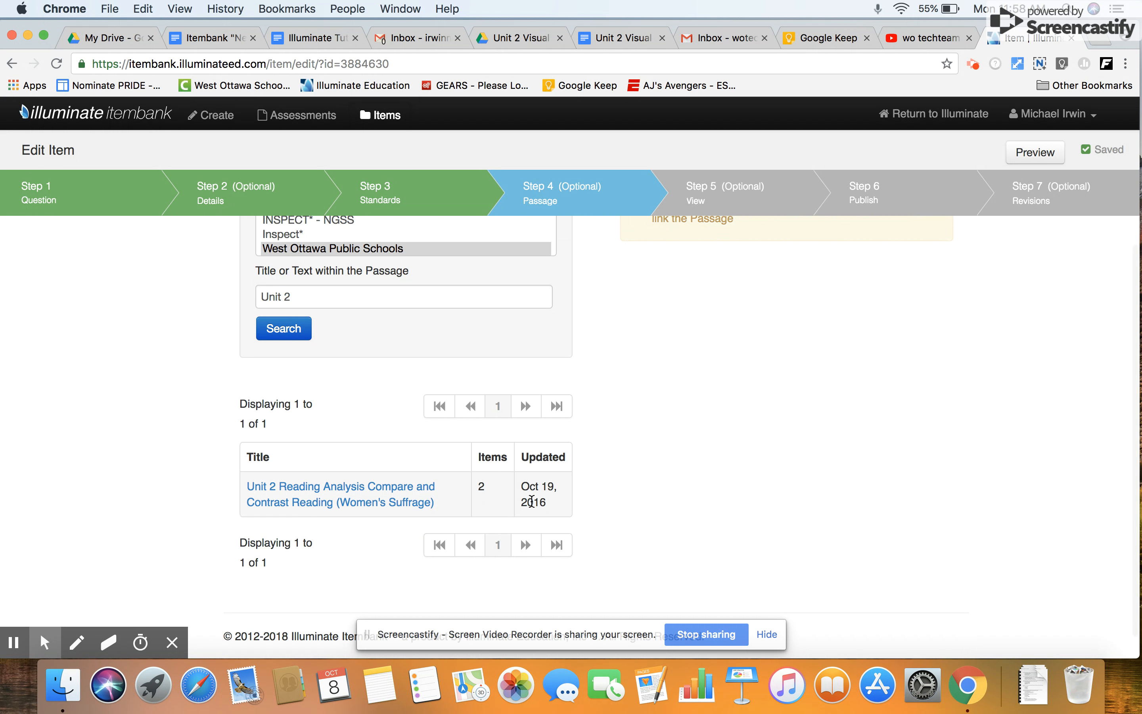
Widen the "Unit 2" passage search to all item banks and look through the listed passages.
{"action": "scroll", "coordinate": [531, 501], "scroll_direction": "up", "scroll_amount": 5}
{"action": "scroll", "coordinate": [330, 427], "scroll_direction": "up", "scroll_amount": 3}
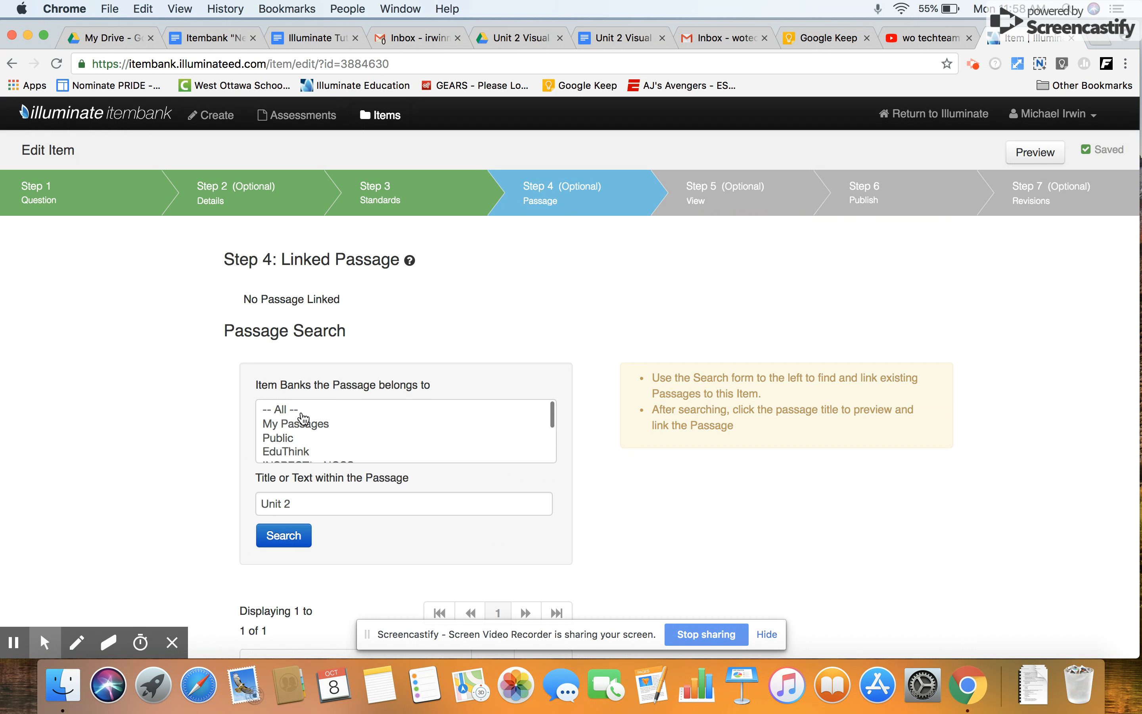
{"action": "left_click", "coordinate": [302, 411]}
{"action": "left_click", "coordinate": [316, 505]}
{"action": "key", "text": "Return"}
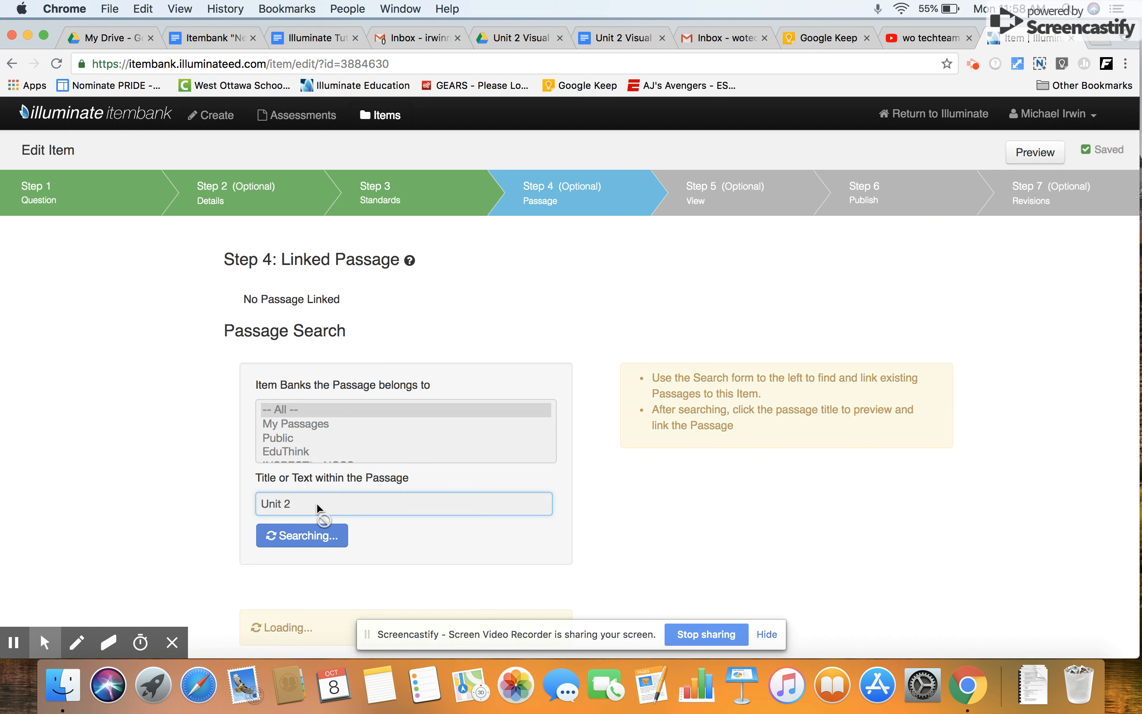
{"action": "scroll", "coordinate": [103, 506], "scroll_direction": "down", "scroll_amount": 1}
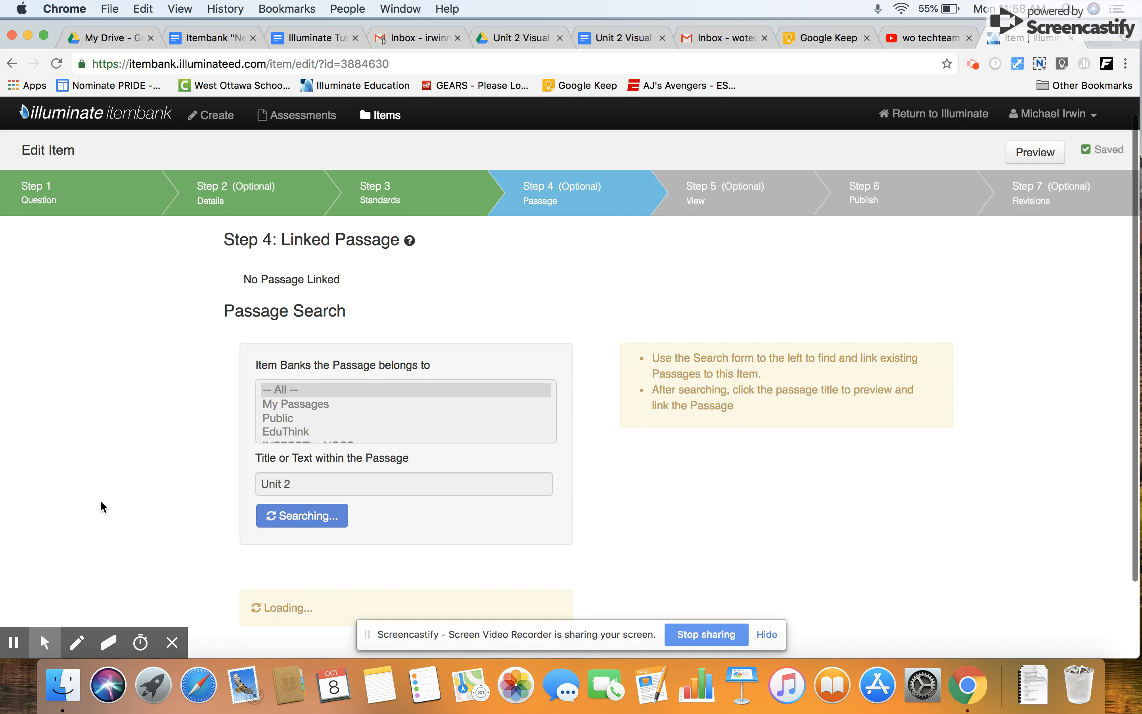
{"action": "scroll", "coordinate": [99, 500], "scroll_direction": "down", "scroll_amount": 3}
{"action": "scroll", "coordinate": [100, 500], "scroll_direction": "down", "scroll_amount": 6}
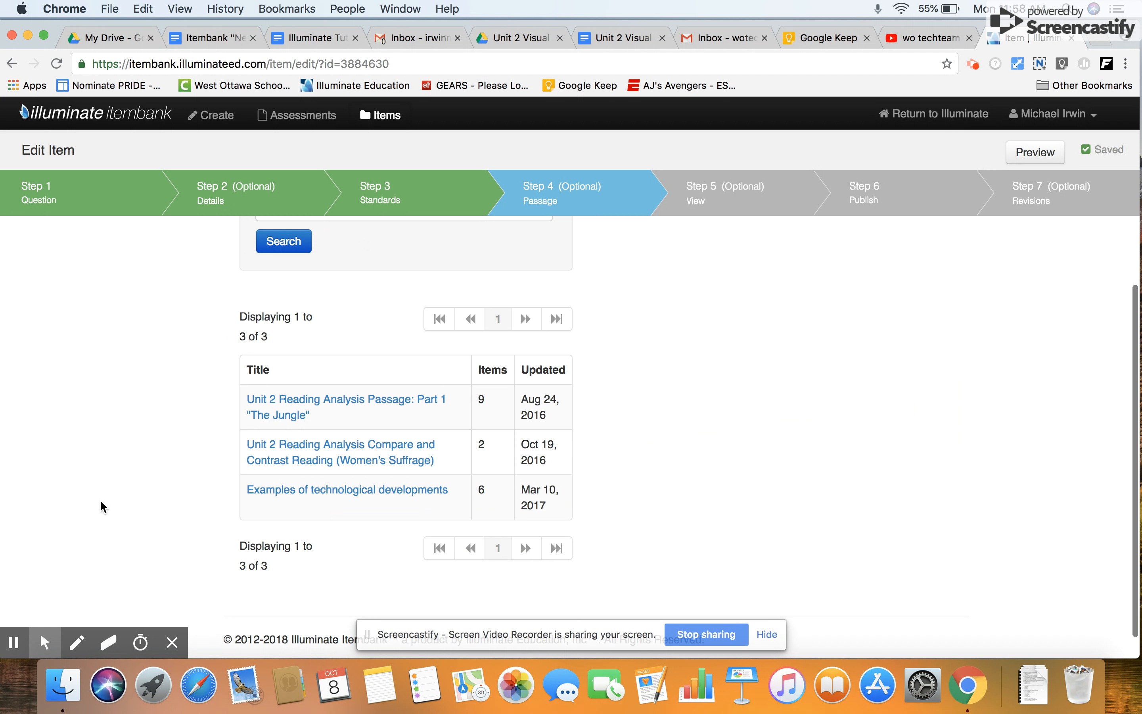
Replace the passage search term with "Africa", search all item banks, and look through the listed titles.
{"action": "scroll", "coordinate": [266, 428], "scroll_direction": "up", "scroll_amount": 6}
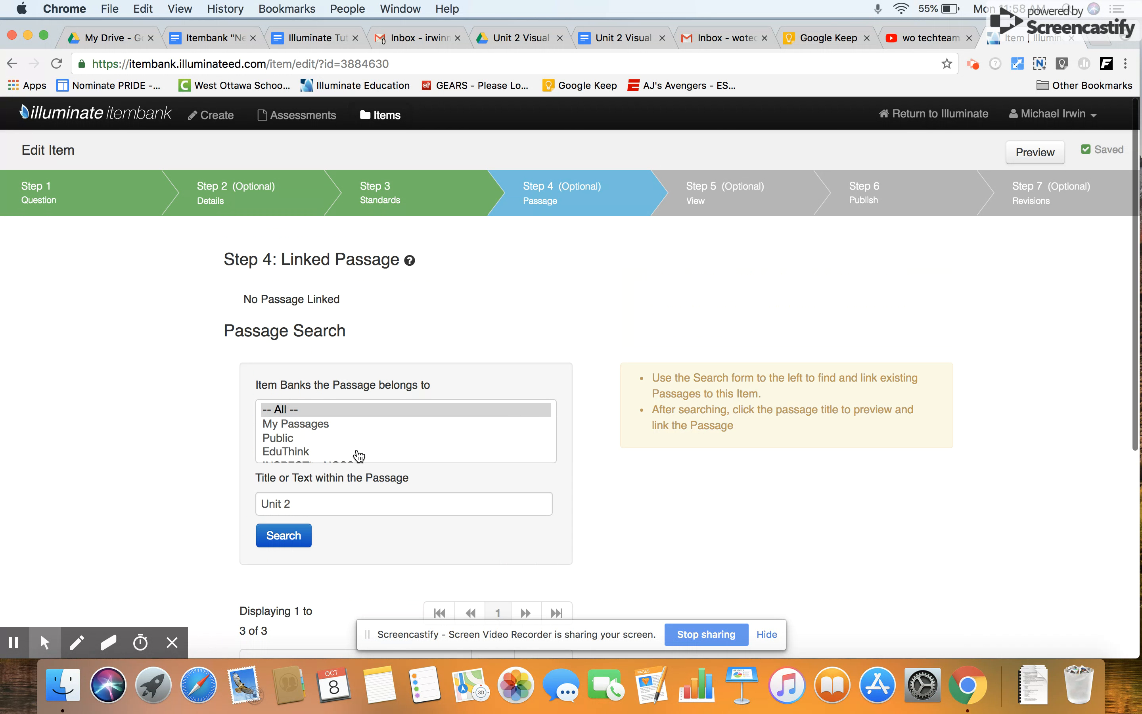
{"action": "scroll", "coordinate": [319, 540], "scroll_direction": "down", "scroll_amount": 6}
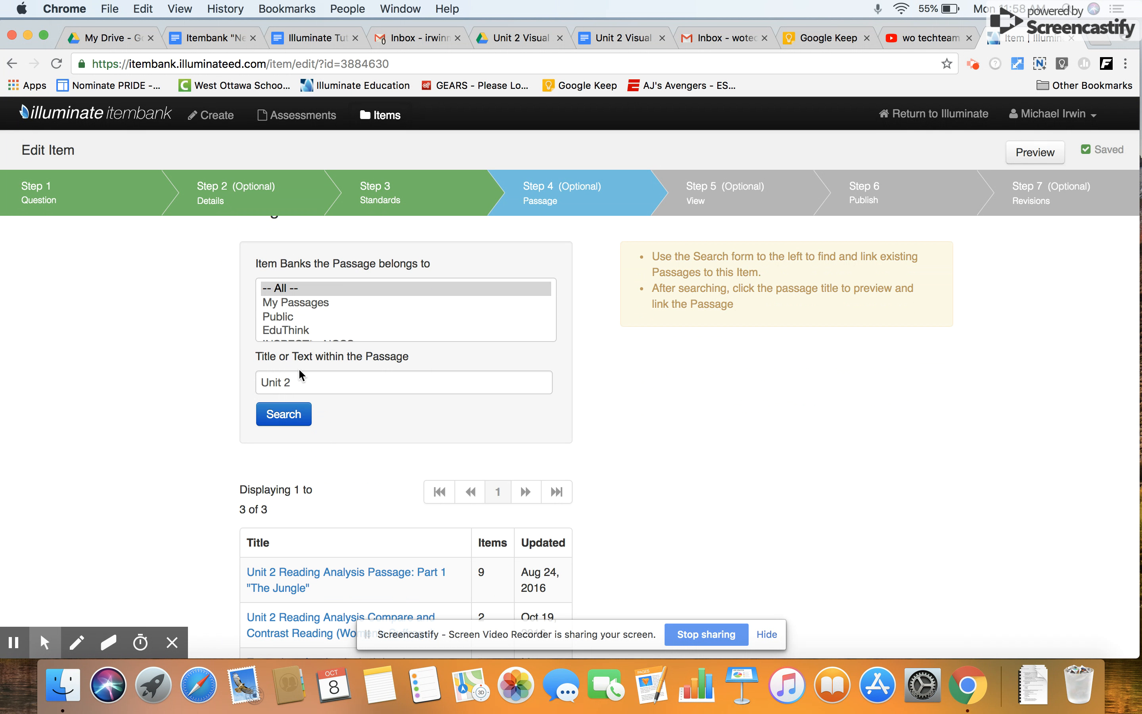
{"action": "left_click_drag", "start_coordinate": [305, 380], "coordinate": [191, 374]}
{"action": "key", "text": "BackSpace"}
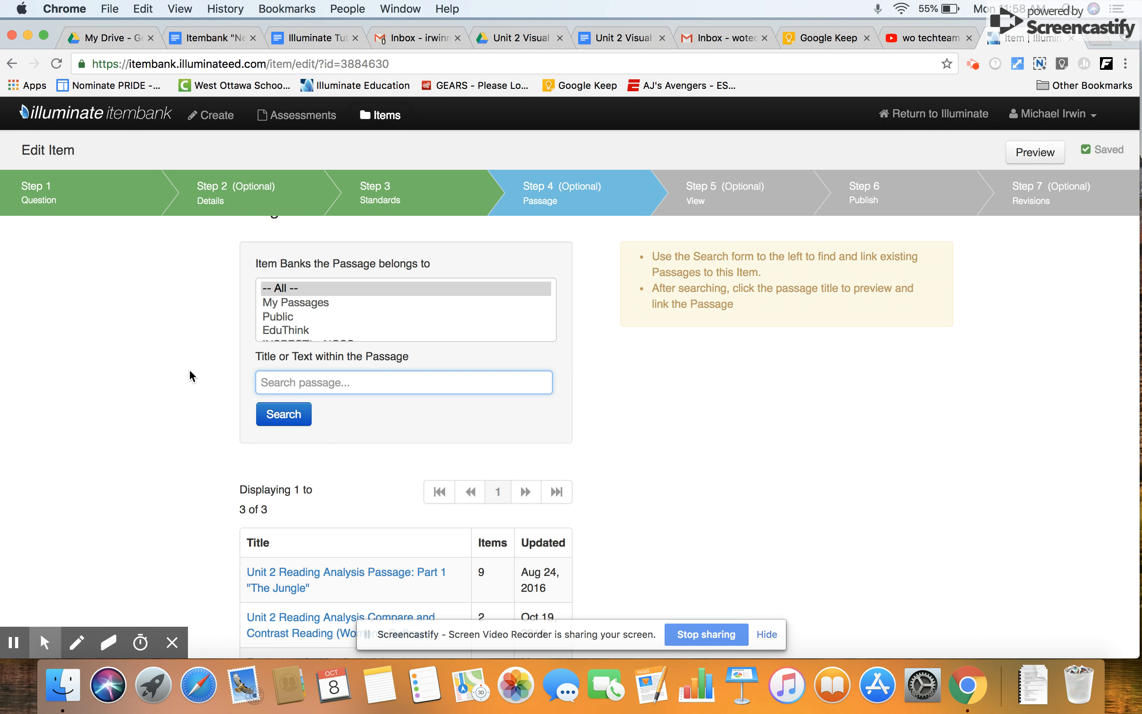
{"action": "type", "text": "Africa"}
{"action": "left_click", "coordinate": [280, 422]}
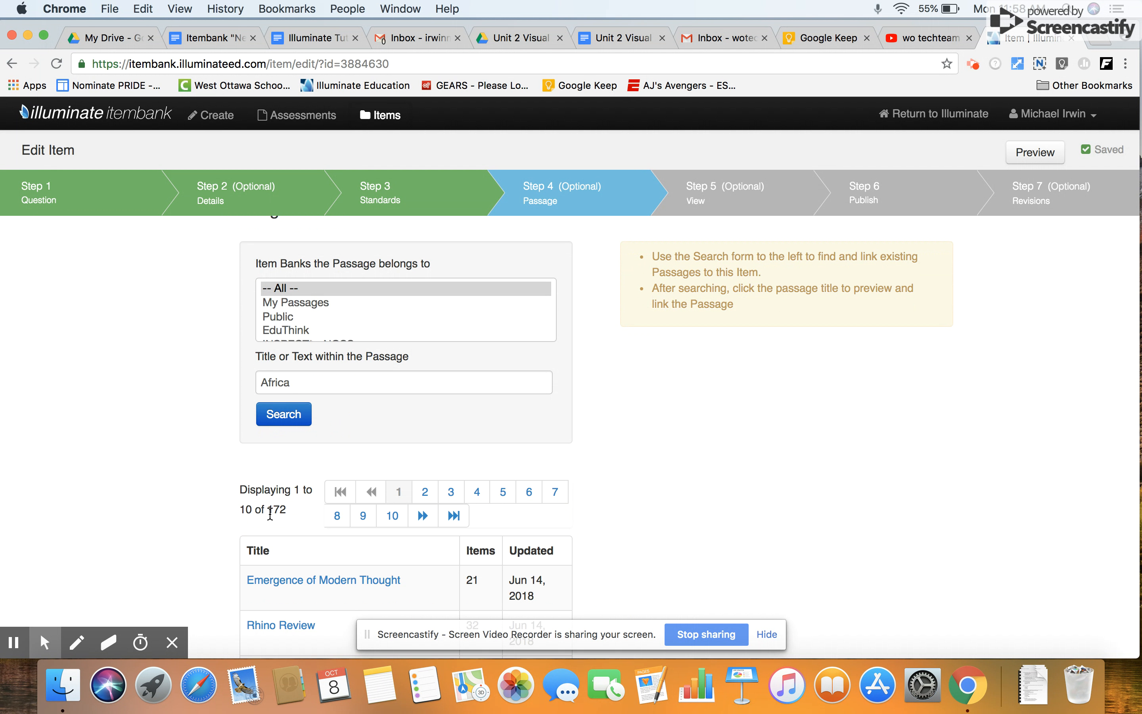
{"action": "scroll", "coordinate": [272, 614], "scroll_direction": "down", "scroll_amount": 7}
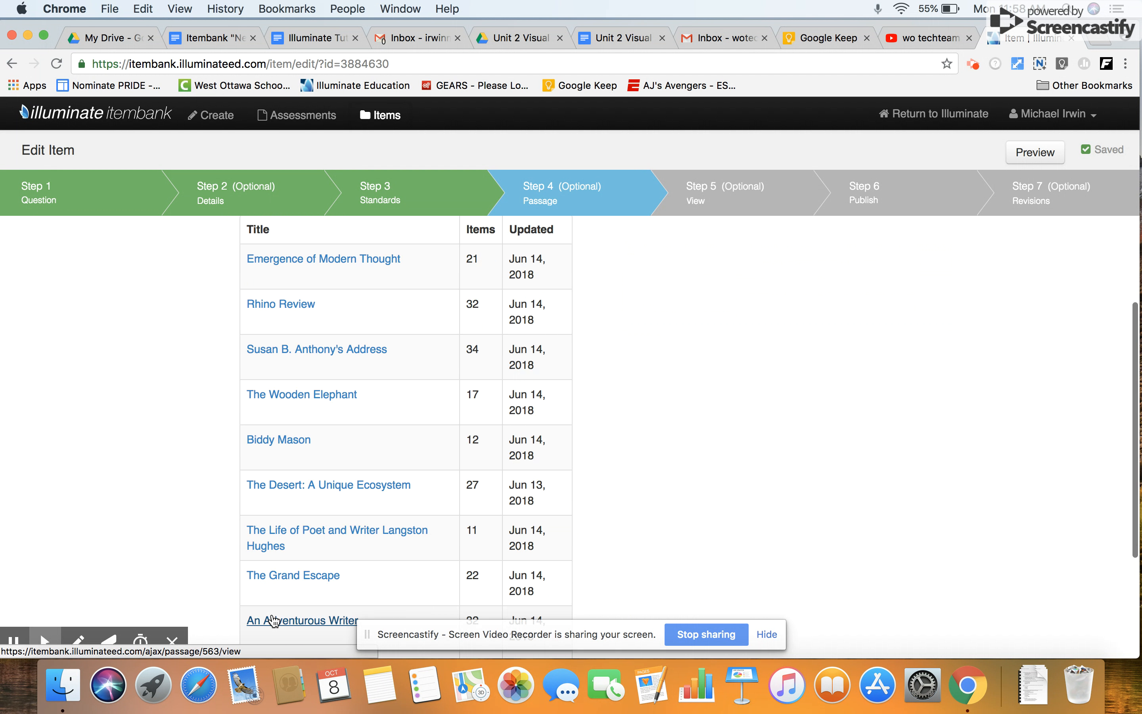
Limit the "Africa" search to My Passages and link the passage "Africa Map (Demo)" to the item.
{"action": "scroll", "coordinate": [273, 616], "scroll_direction": "up", "scroll_amount": 10}
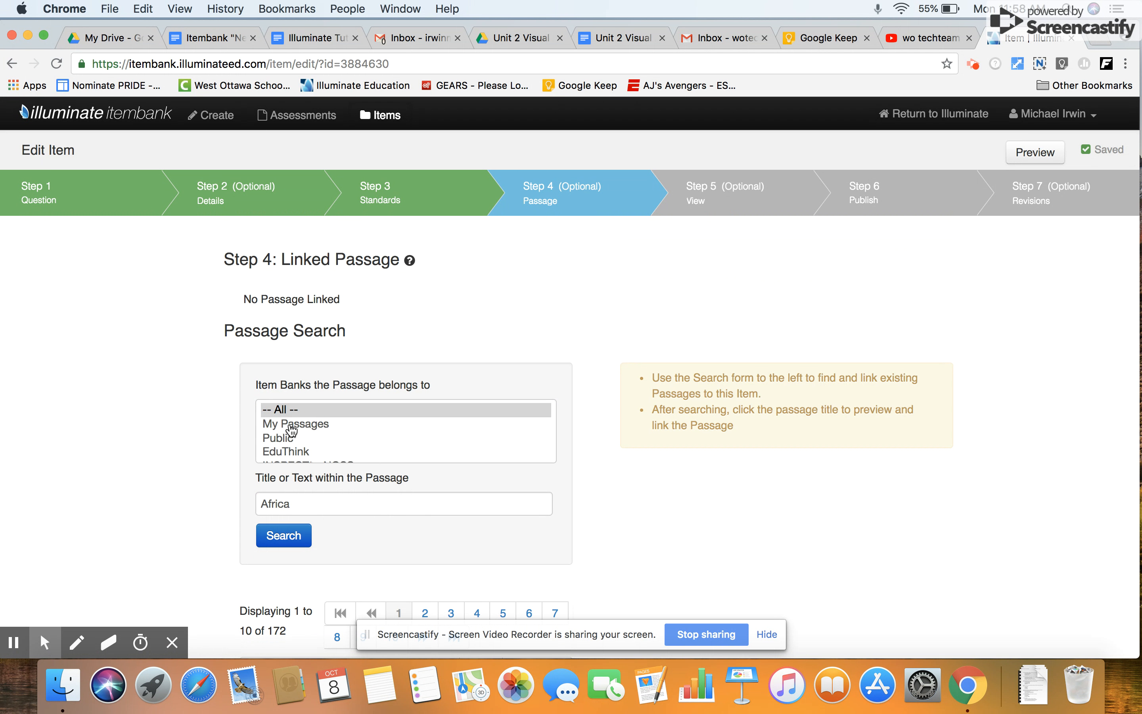
{"action": "left_click", "coordinate": [292, 425]}
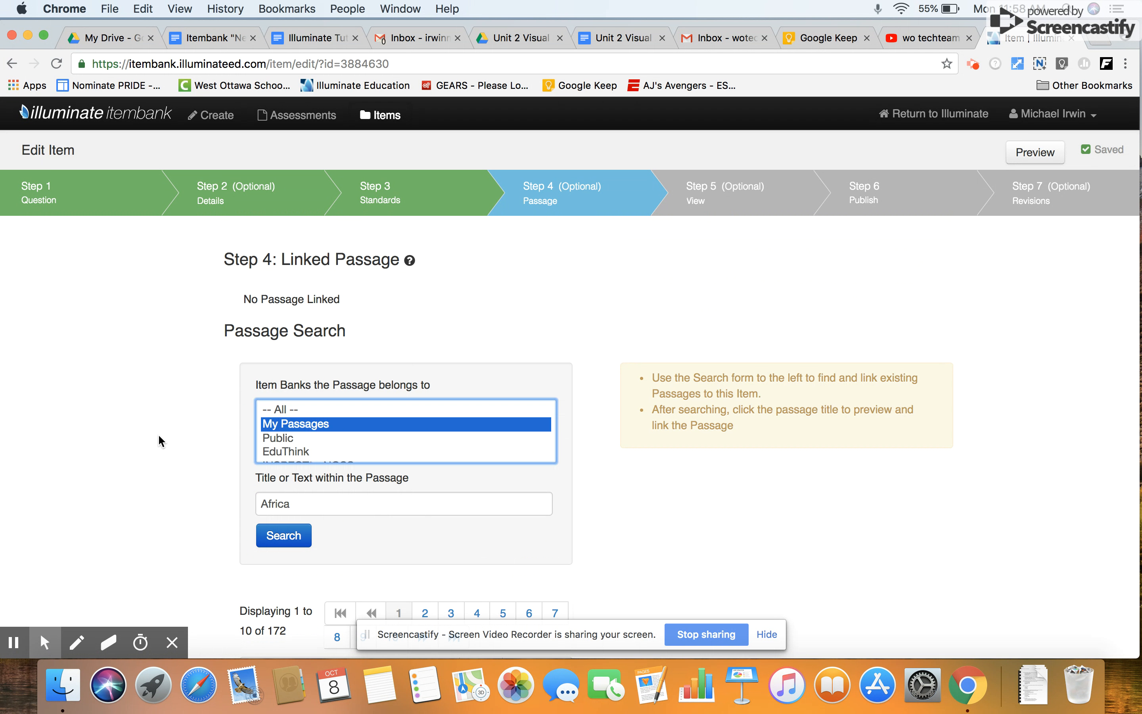
{"action": "left_click", "coordinate": [289, 538]}
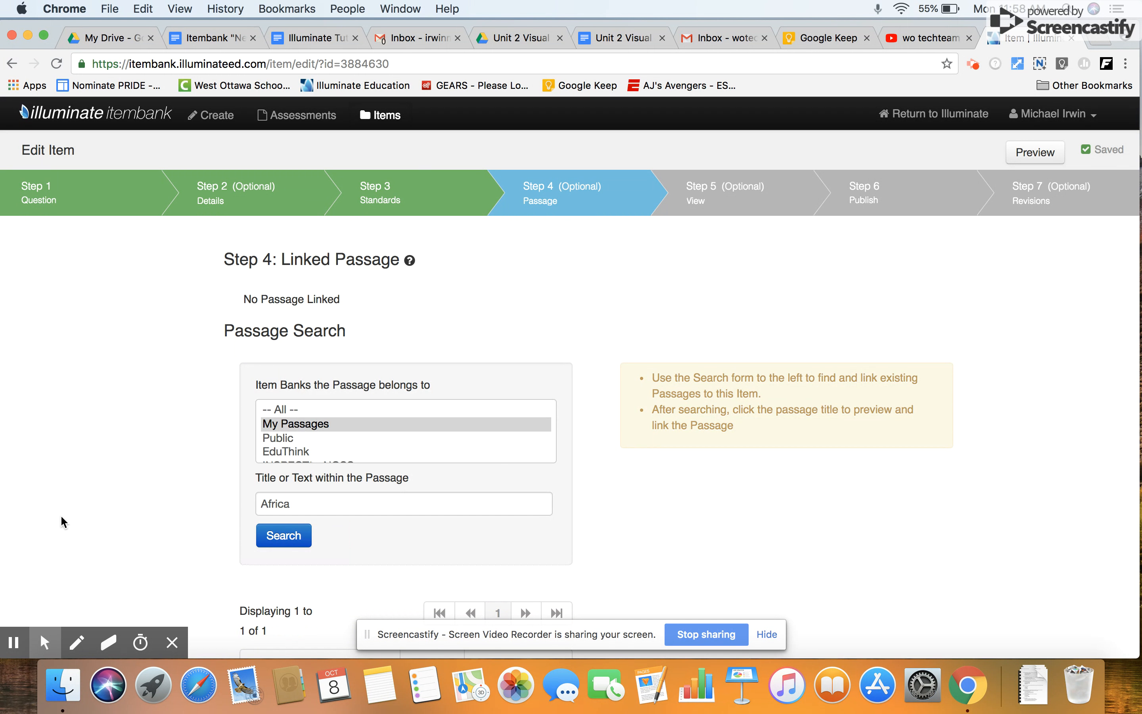
{"action": "scroll", "coordinate": [61, 514], "scroll_direction": "down", "scroll_amount": 5}
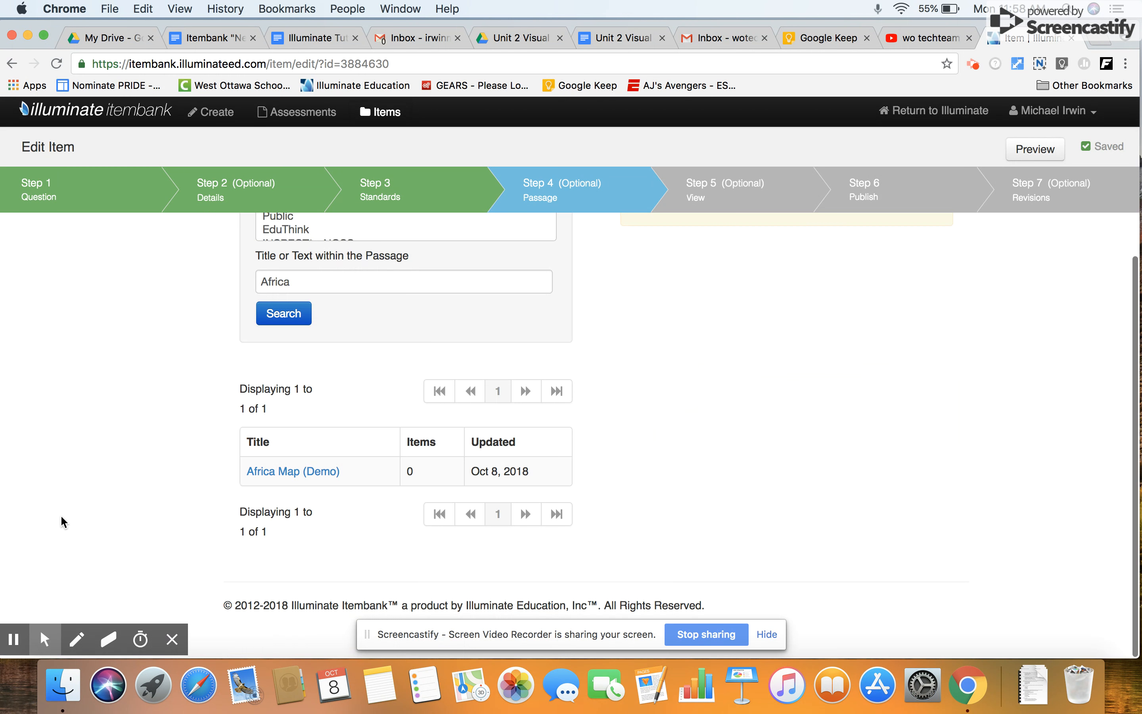
{"action": "left_click", "coordinate": [288, 475]}
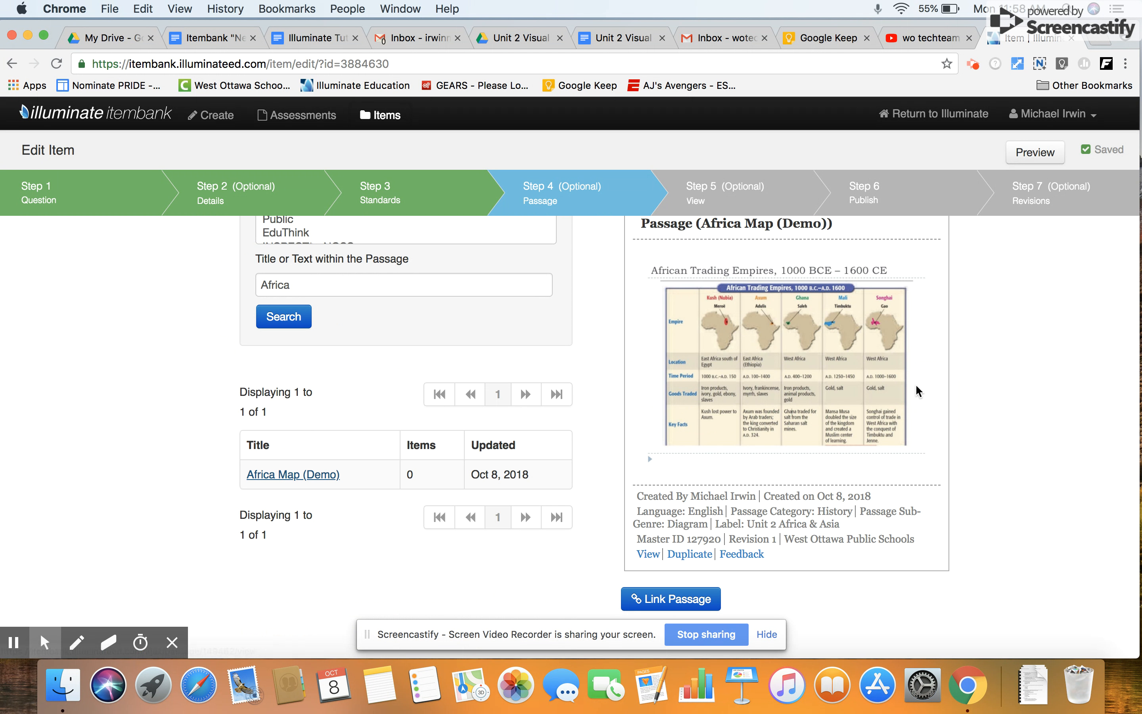
{"action": "left_click", "coordinate": [683, 602]}
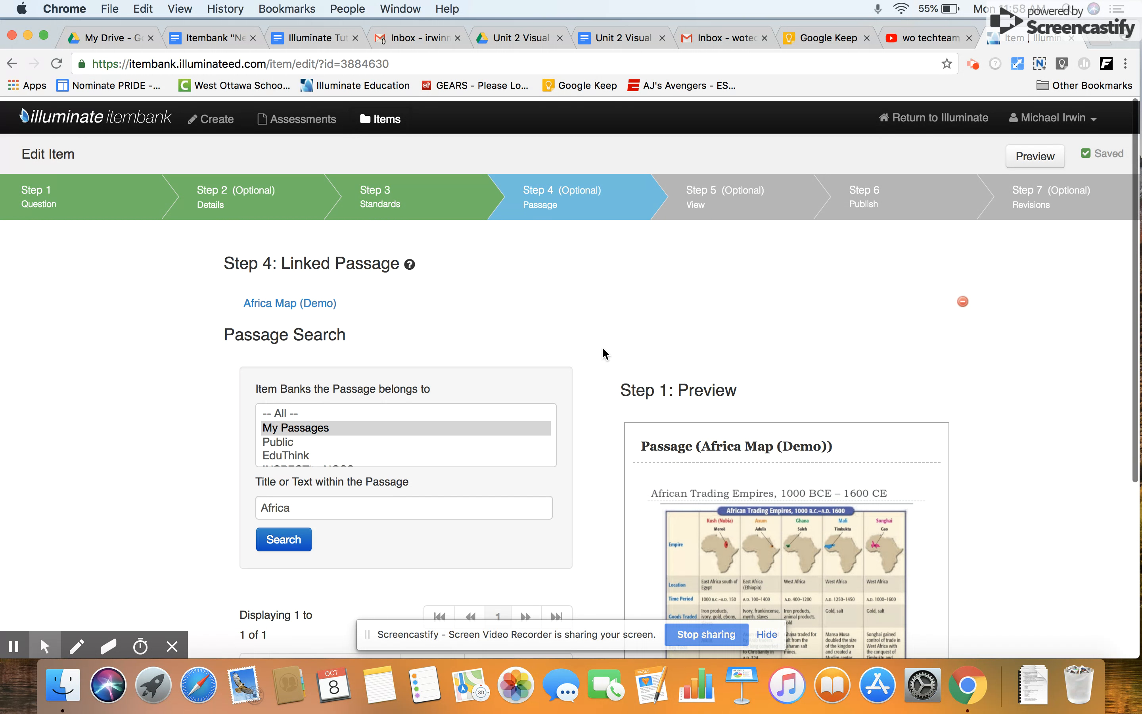
{"action": "scroll", "coordinate": [606, 354], "scroll_direction": "down", "scroll_amount": 5}
{"action": "scroll", "coordinate": [604, 354], "scroll_direction": "up", "scroll_amount": 6}
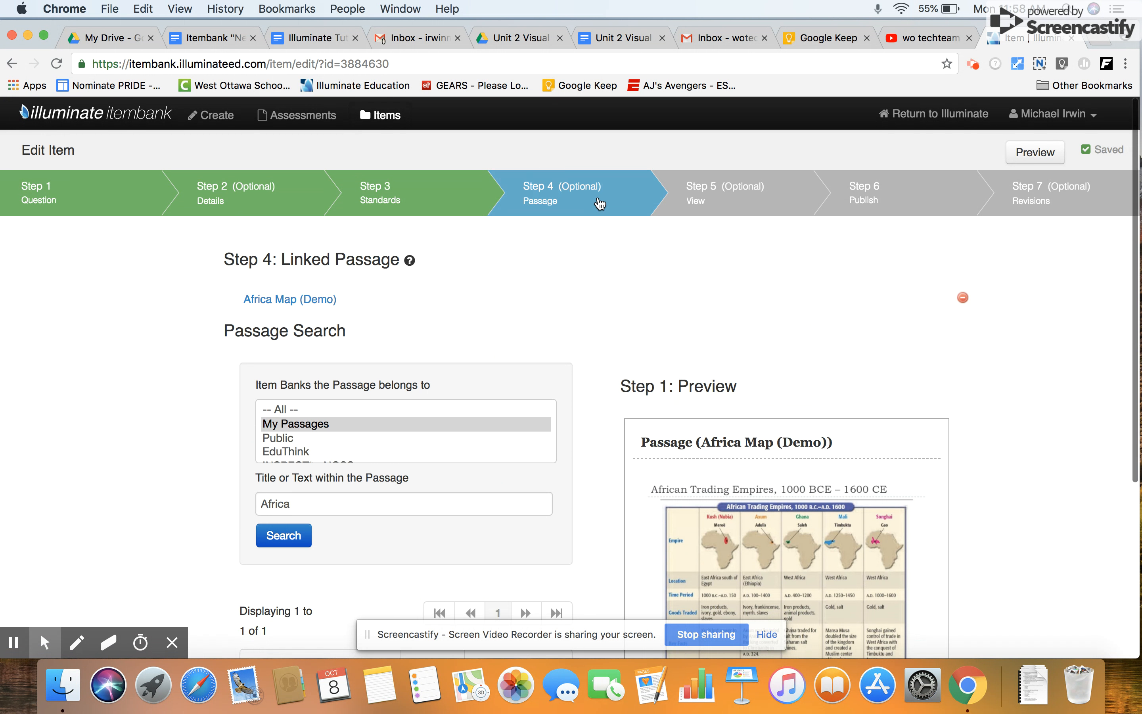
Go to the item's View step and review the linked passage, the question and its paper/online media designation.
{"action": "left_click", "coordinate": [700, 195]}
{"action": "scroll", "coordinate": [385, 402], "scroll_direction": "down", "scroll_amount": 10}
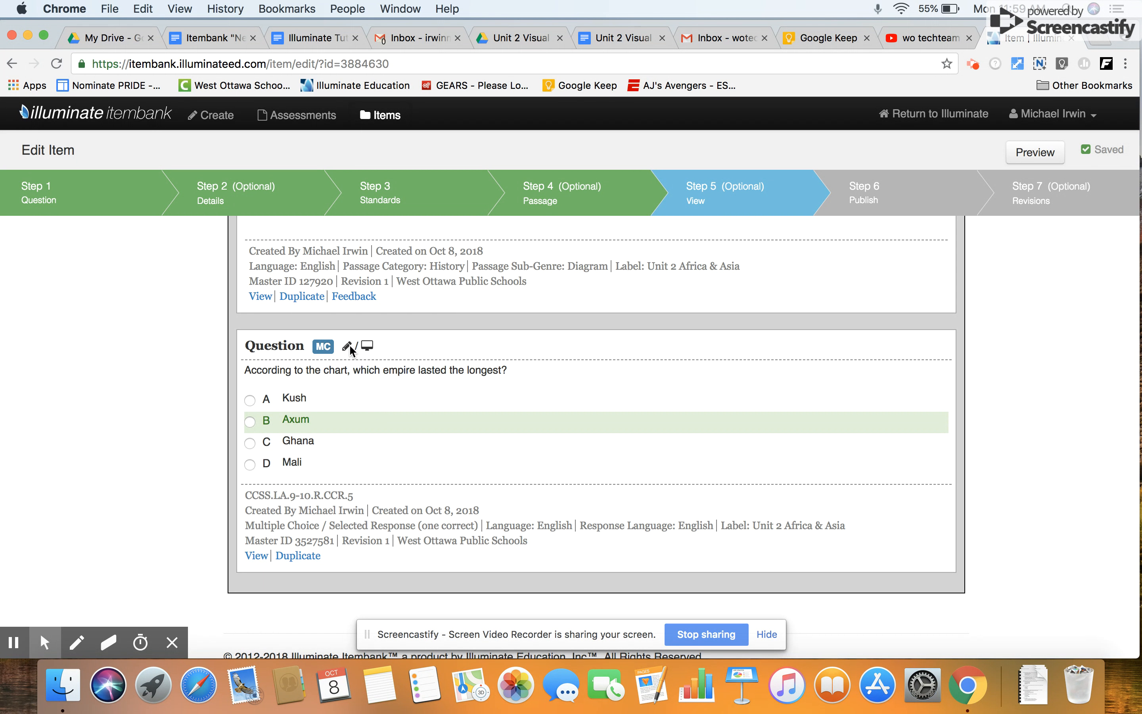
{"action": "mouse_move", "coordinate": [347, 348]}
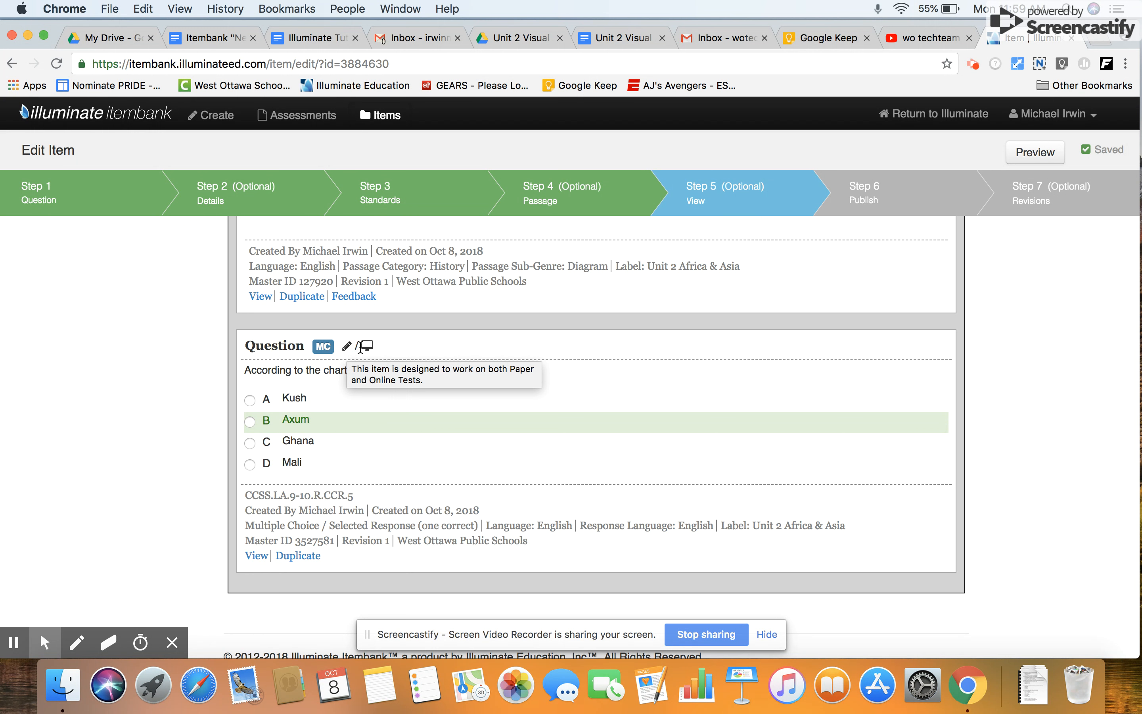
{"action": "scroll", "coordinate": [270, 541], "scroll_direction": "up", "scroll_amount": 10}
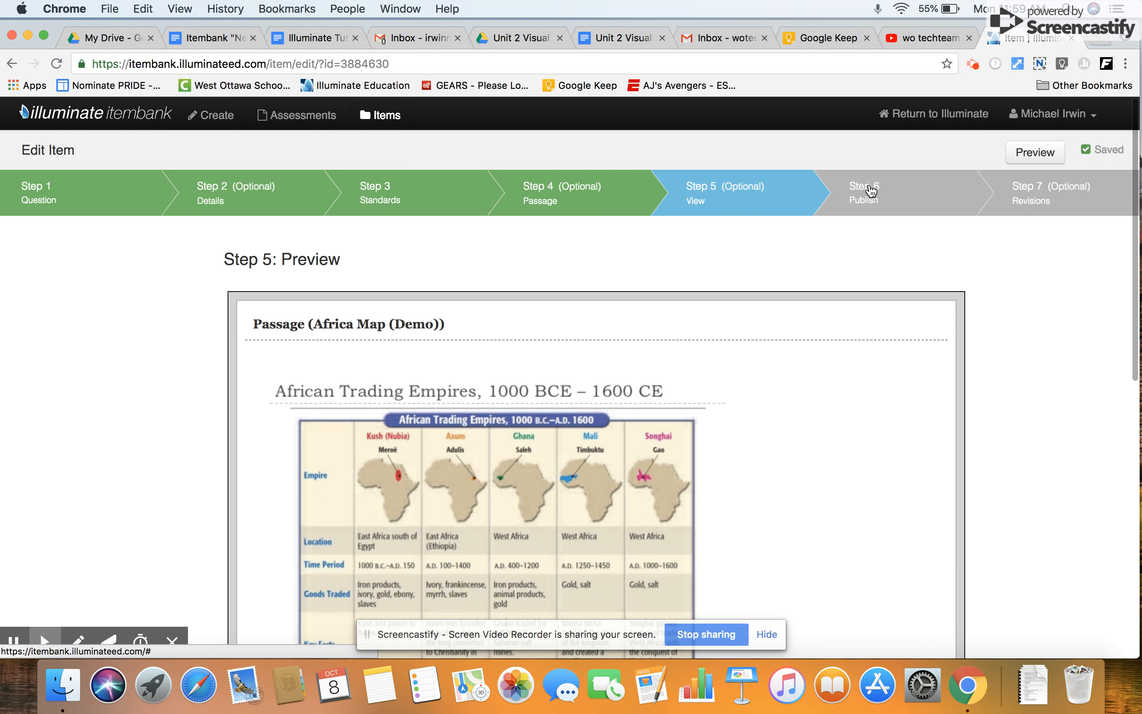
Publish the item and review the published passage and question.
{"action": "left_click", "coordinate": [871, 191]}
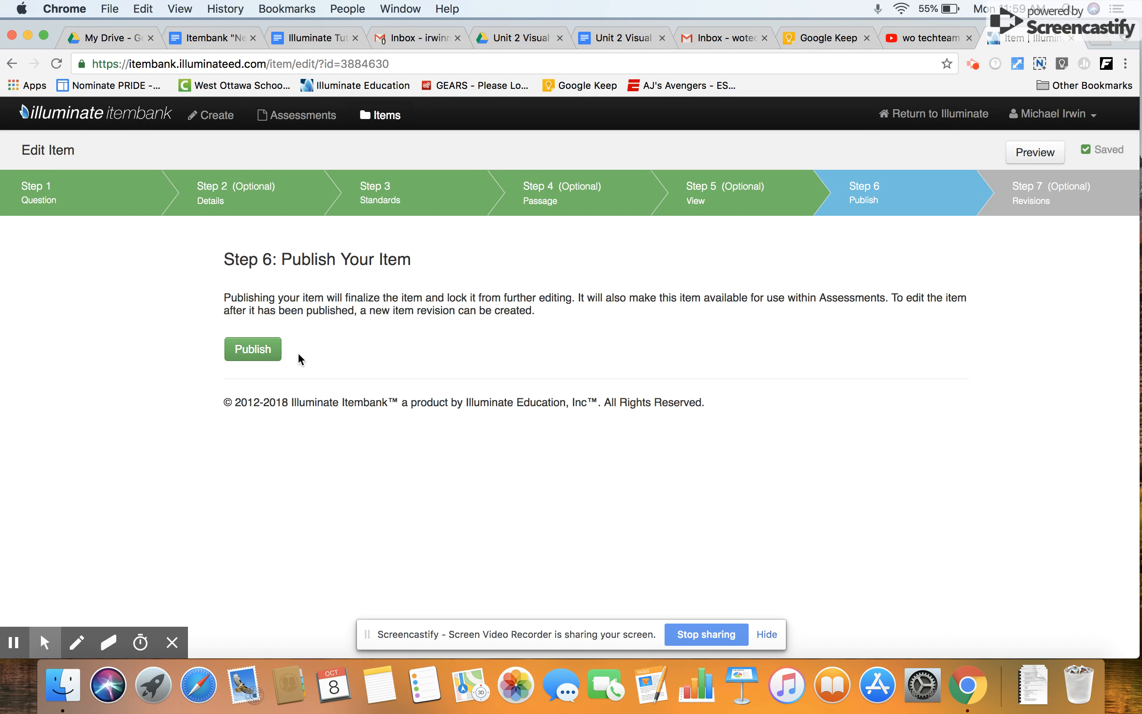
{"action": "left_click", "coordinate": [240, 350]}
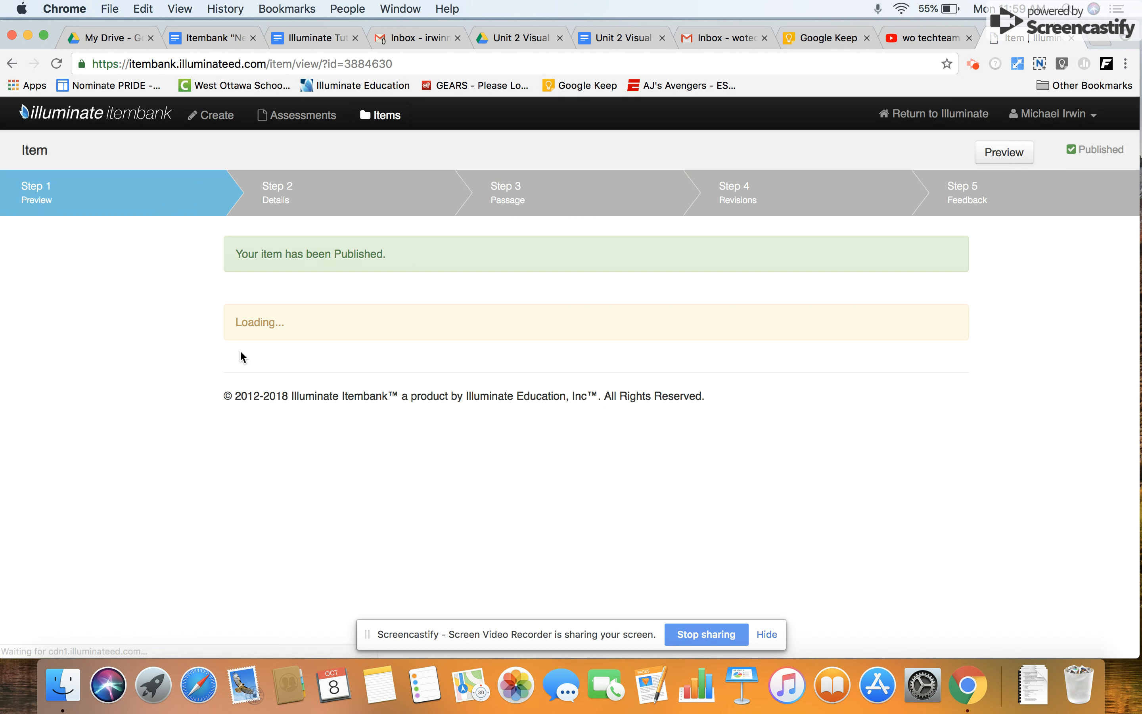
{"action": "scroll", "coordinate": [365, 379], "scroll_direction": "down", "scroll_amount": 15}
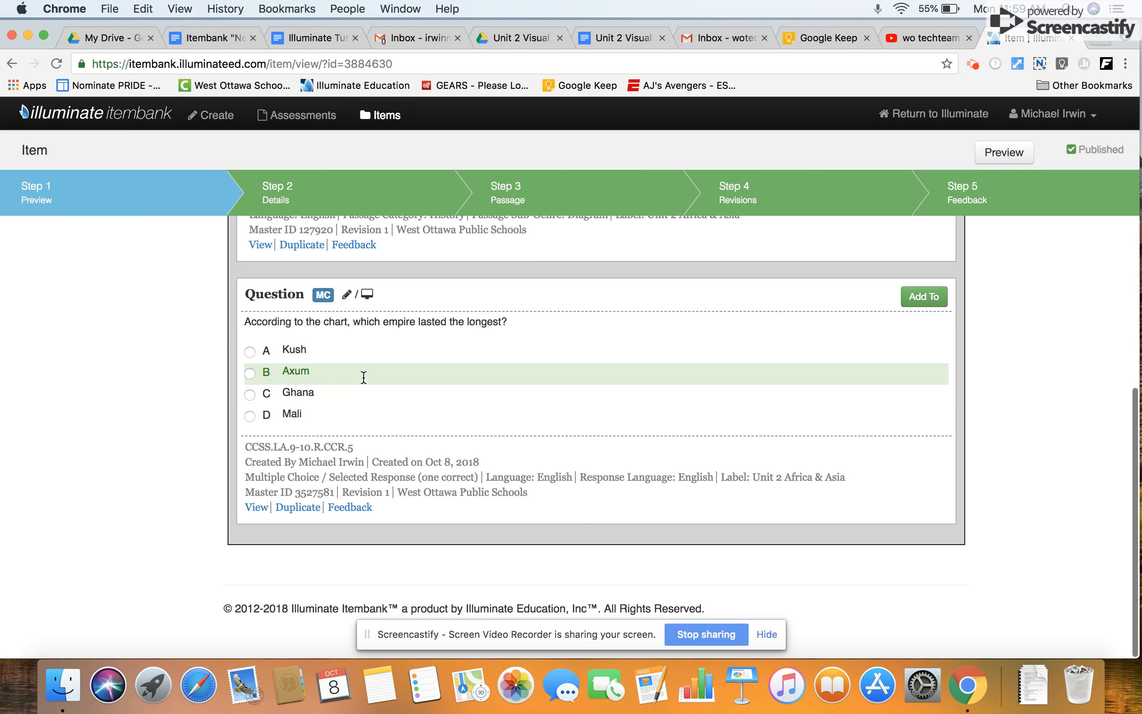
{"action": "scroll", "coordinate": [365, 382], "scroll_direction": "up", "scroll_amount": 5}
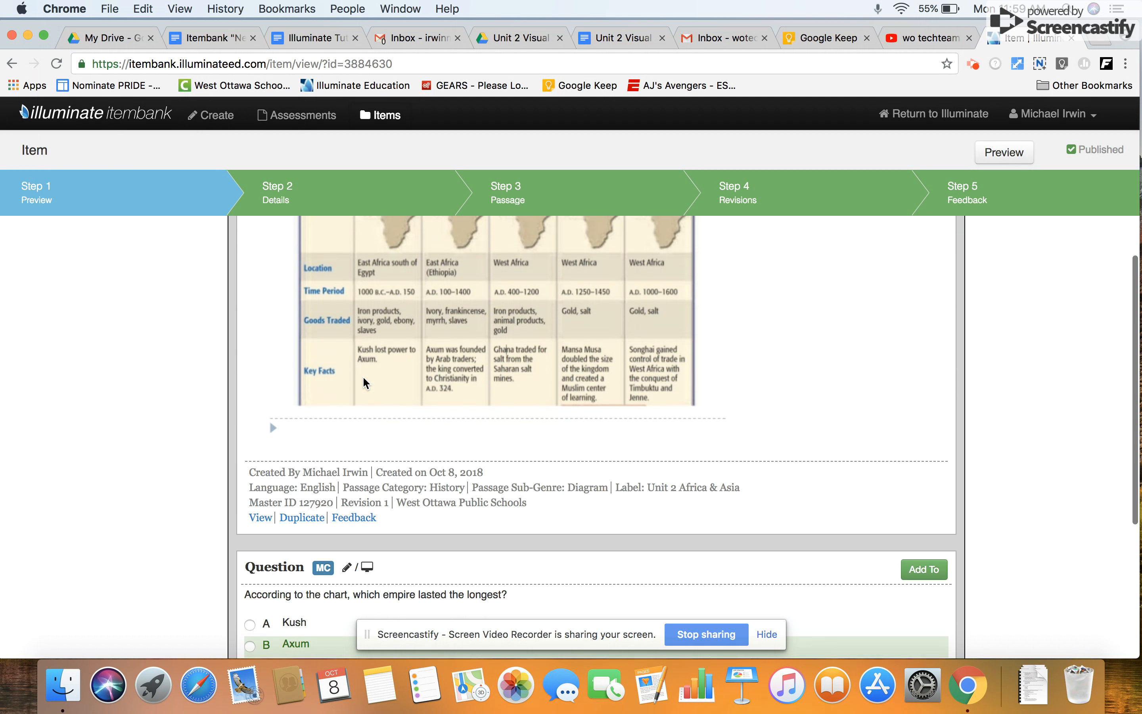